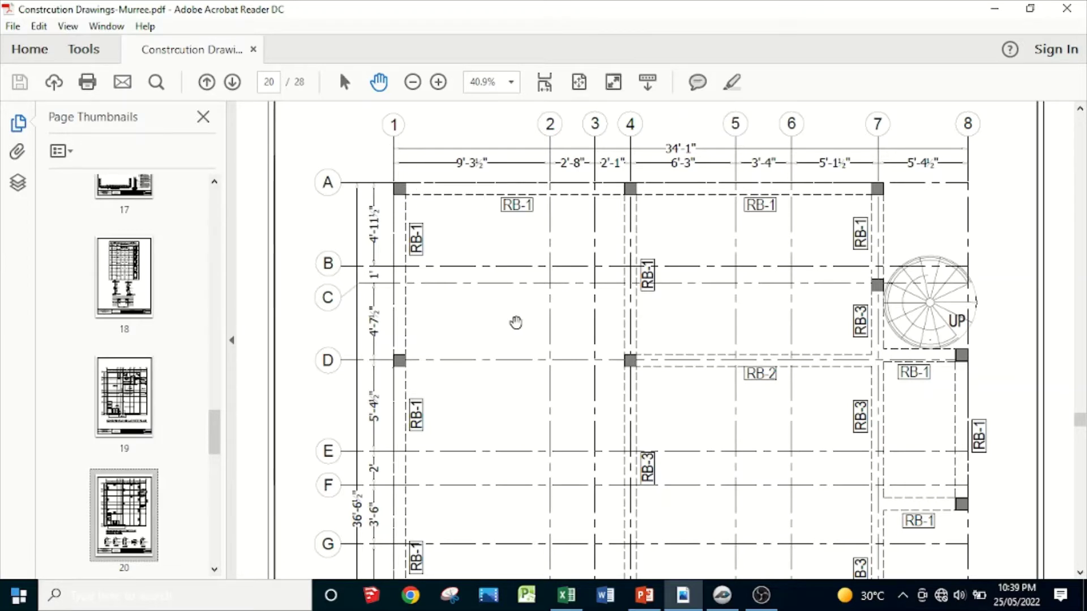
- Look over the ground floor beam framing layout plan on page 20, from the grid down to the beam cross-sections
scroll(514, 321, down, 8)
scroll(524, 369, down, 3)
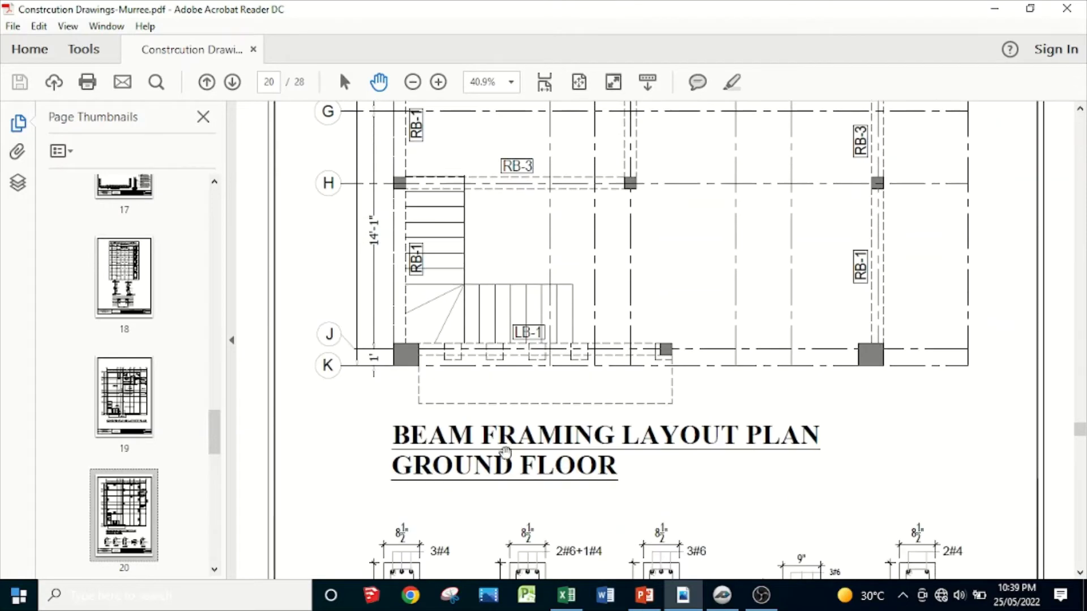
drag(528, 263, 528, 456)
drag(526, 190, 534, 400)
scroll(523, 317, up, 1)
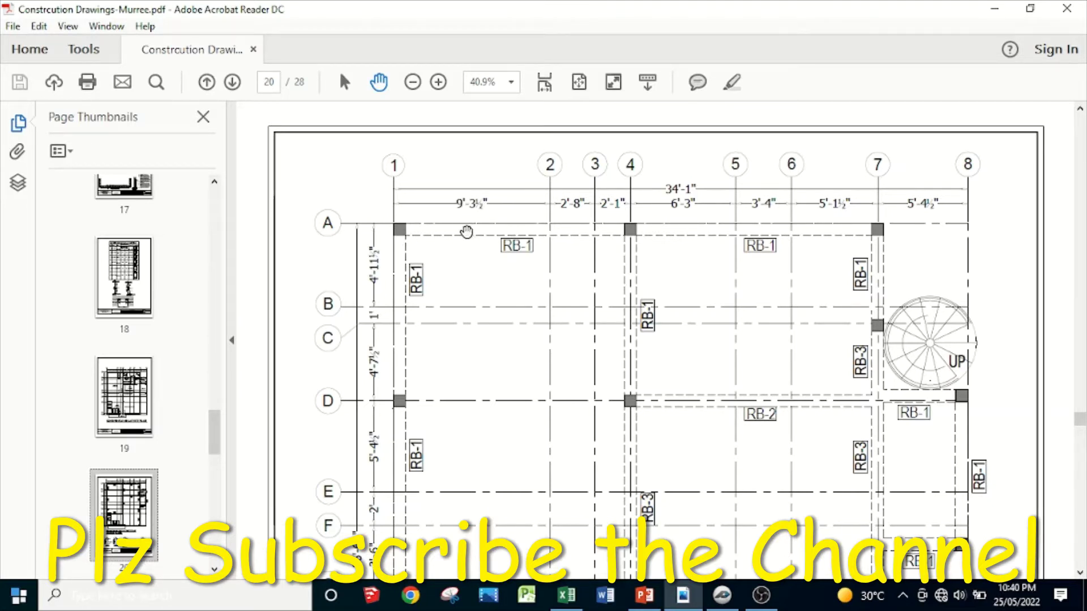
- Open the structural notes on page 13 and examine the clear cover list for concrete protection to reinforcement at 50% zoom
scroll(120, 320, up, 1)
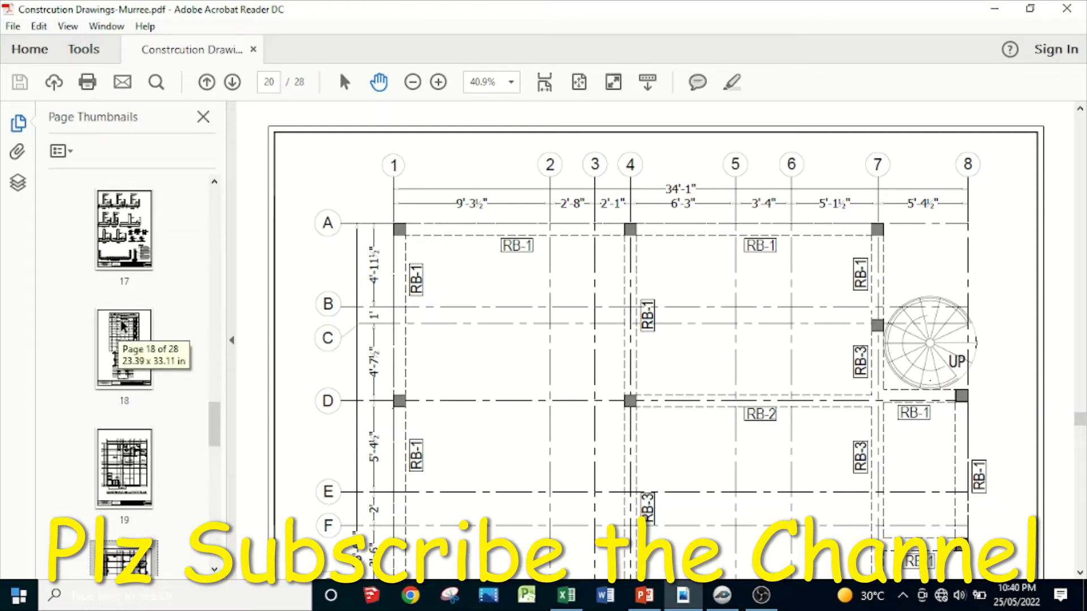
scroll(120, 320, up, 2)
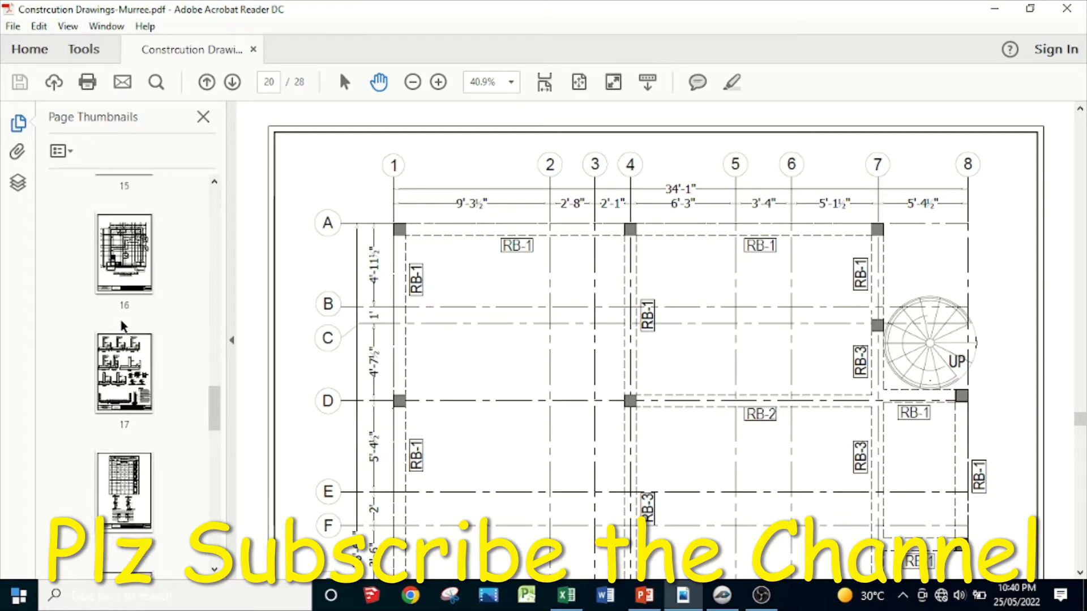
scroll(122, 326, up, 4)
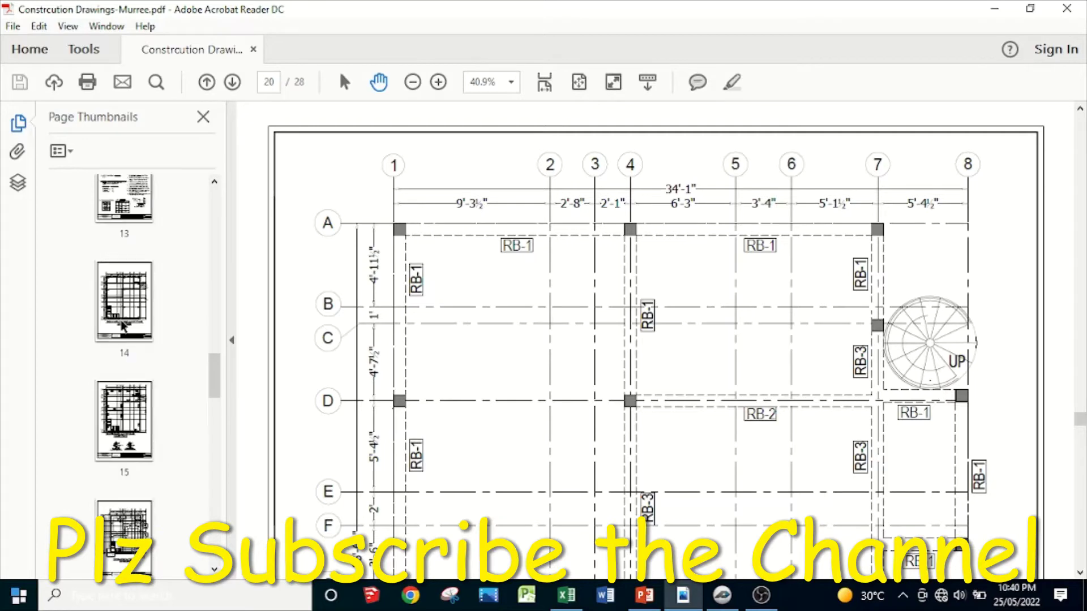
scroll(123, 310, up, 1)
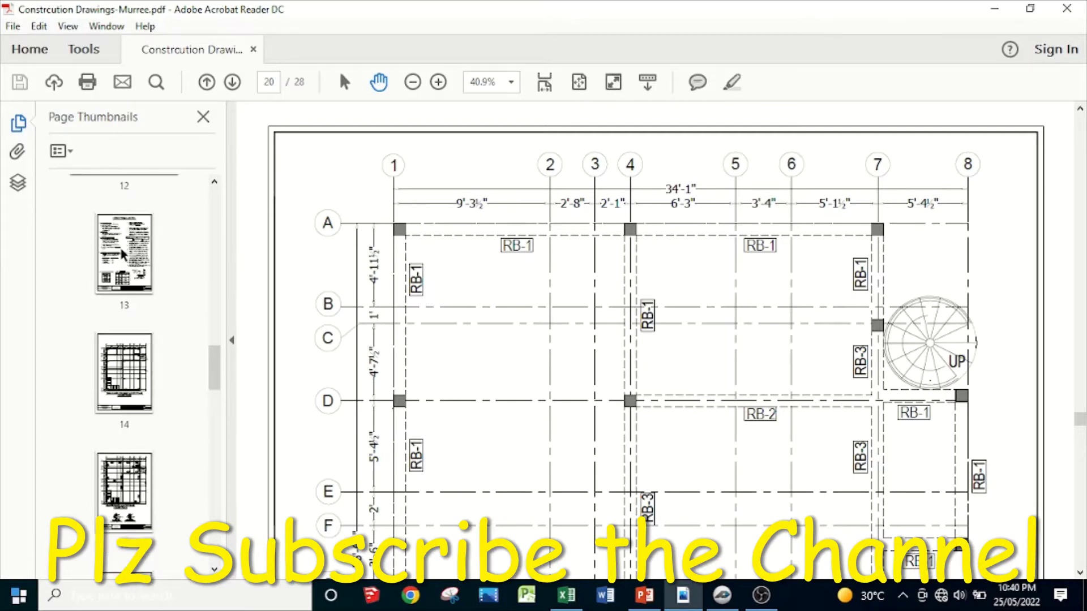
click(122, 254)
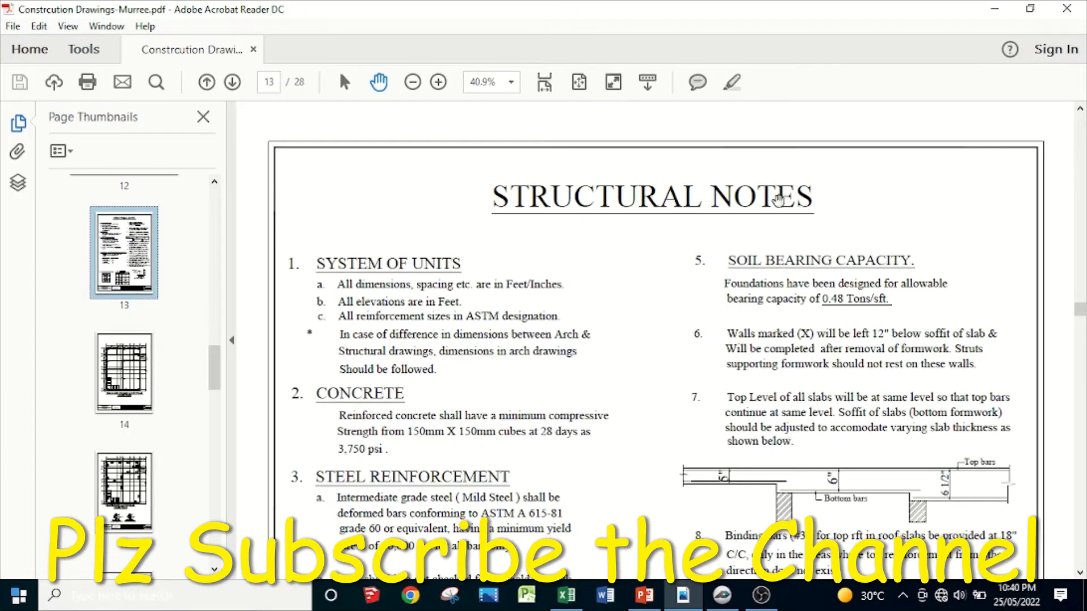
scroll(472, 300, down, 5)
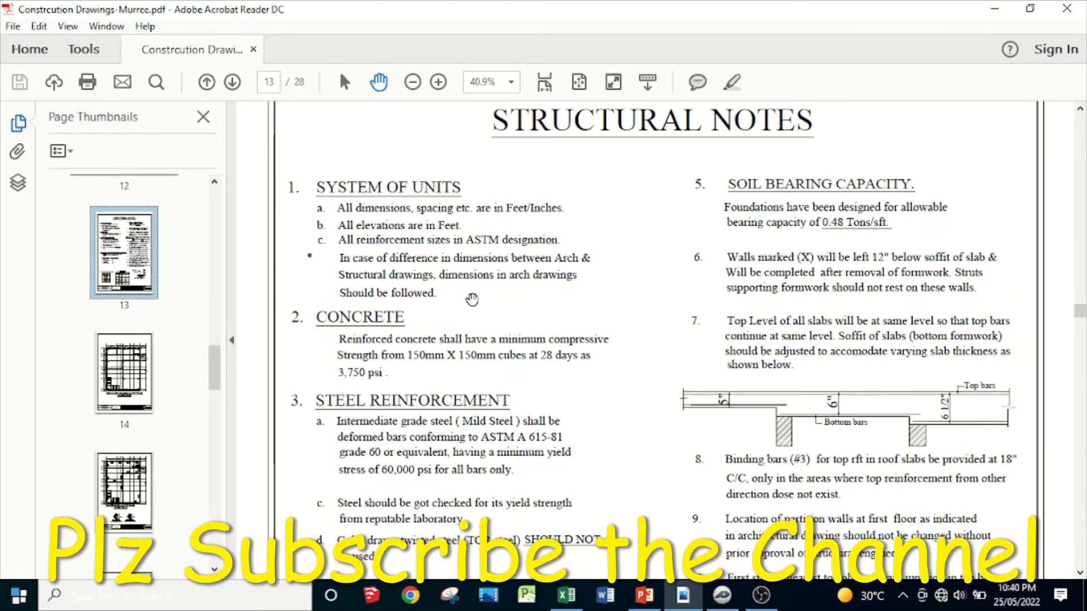
scroll(472, 298, down, 10)
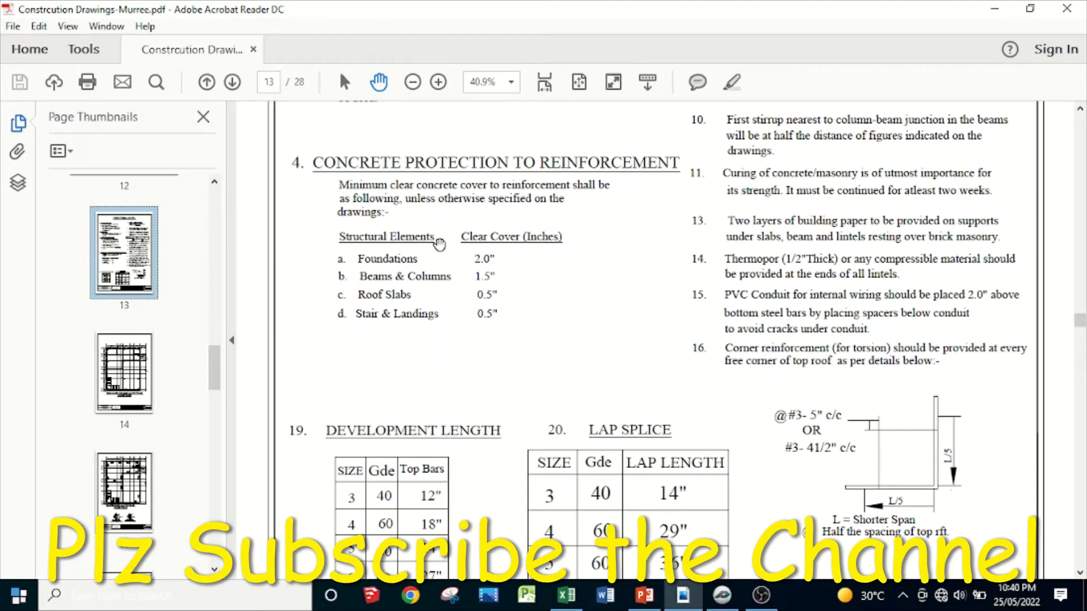
click(438, 82)
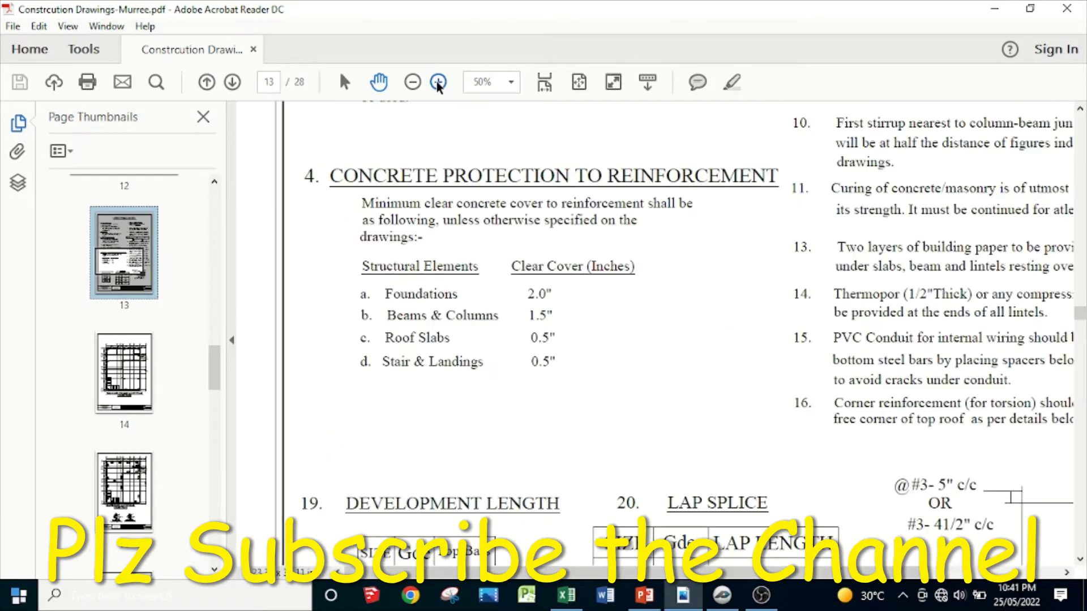
- Examine the development length and lap splice tables in the structural notes, together with the clear cover for beams and columns
scroll(471, 326, down, 3)
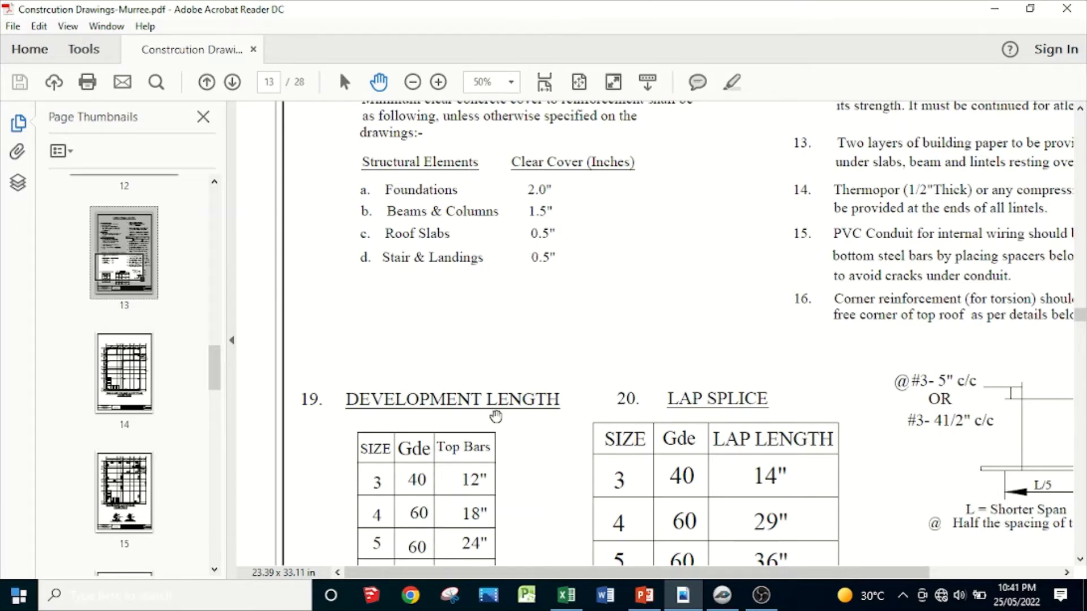
drag(494, 416, 485, 279)
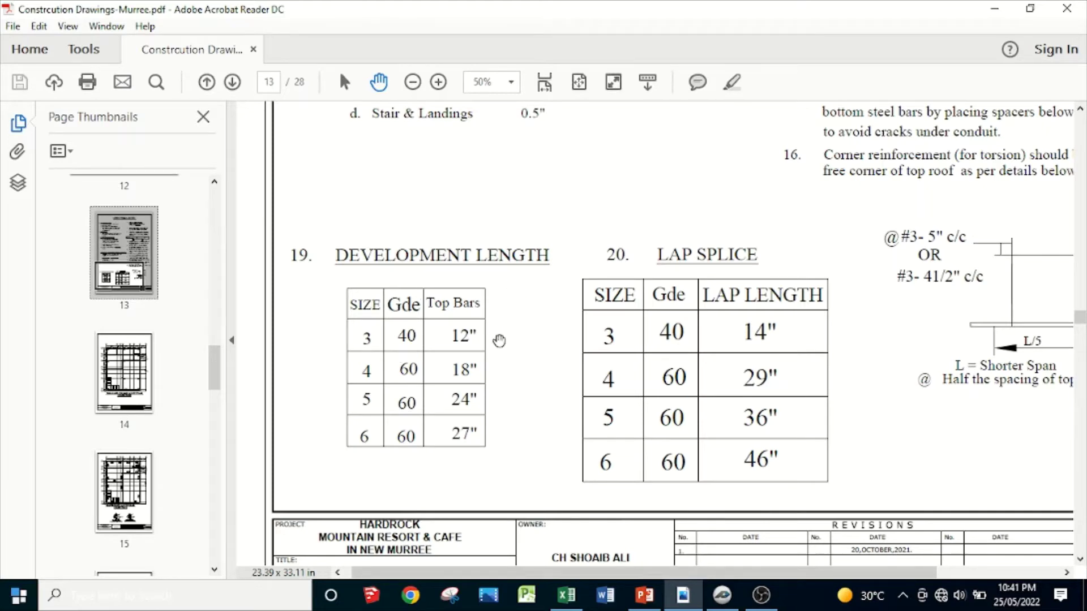
mouse_move(608, 373)
mouse_down()
mouse_move(573, 368)
mouse_move(599, 350)
mouse_up()
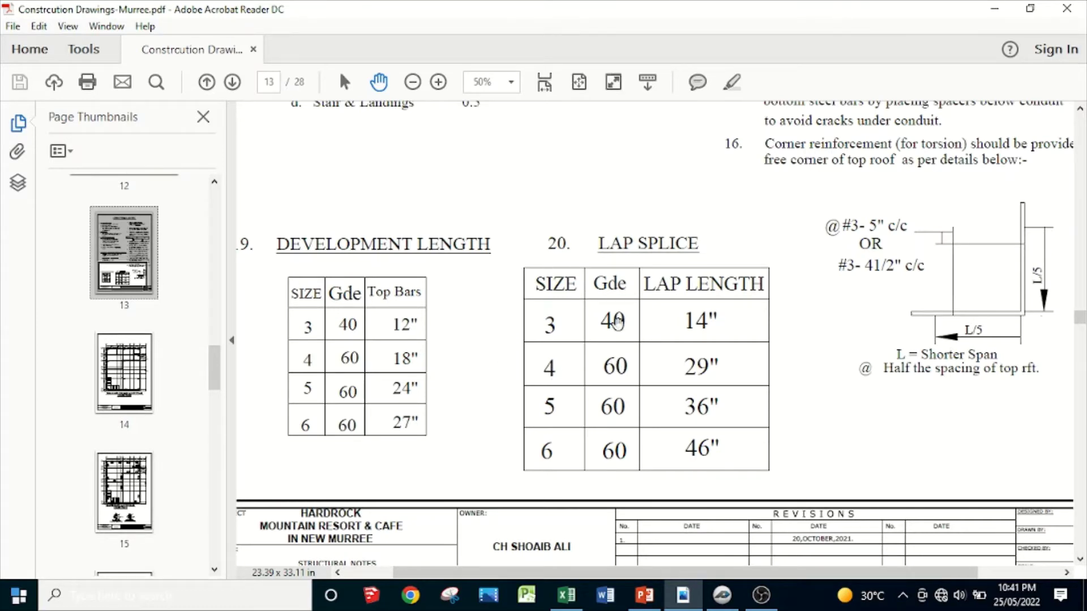
scroll(568, 405, up, 1)
scroll(568, 405, up, 2)
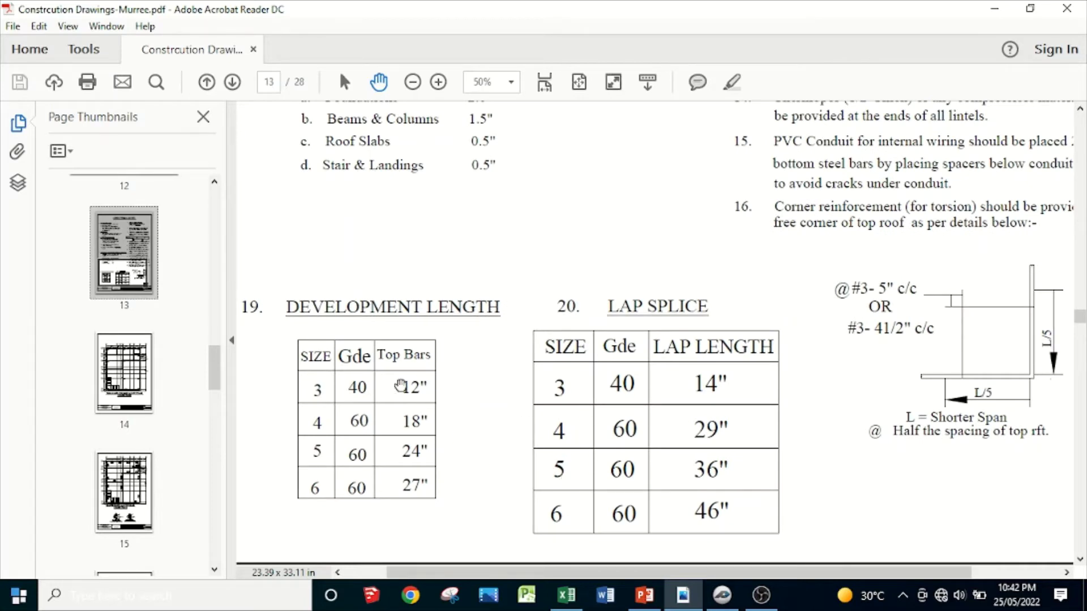
scroll(442, 226, up, 2)
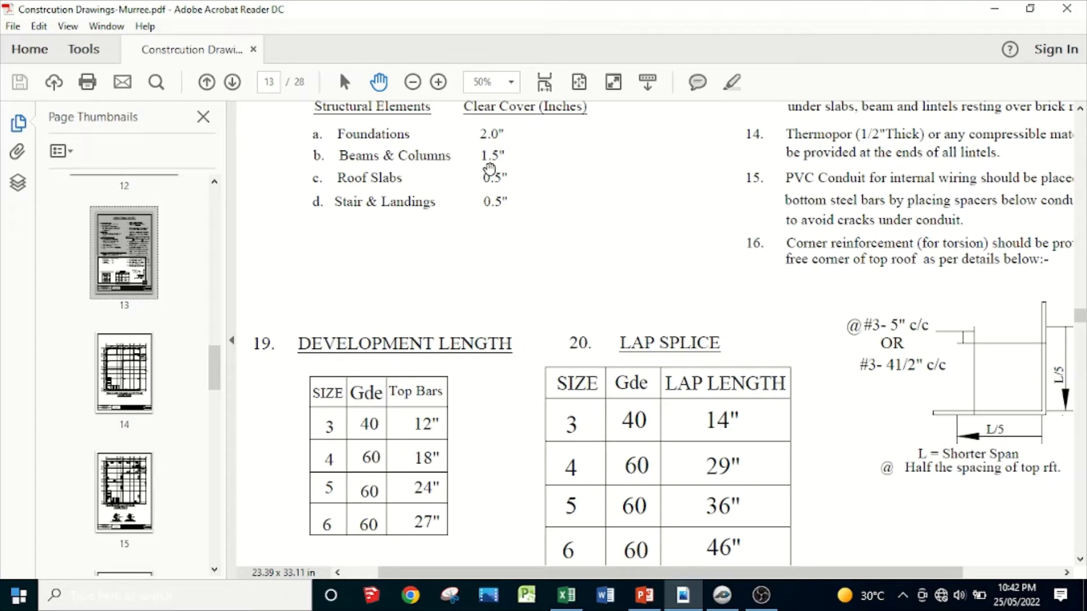
scroll(456, 385, down, 3)
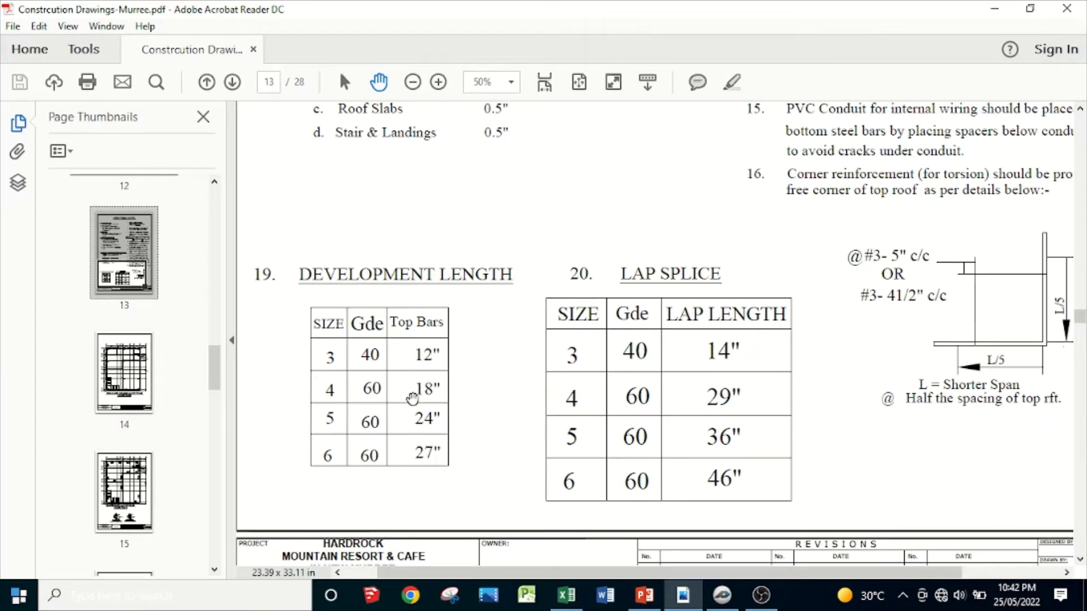
- Return to the beam framing layout plan on page 20 and bring the beam cross-sections below its title into view
scroll(192, 334, down, 3)
scroll(191, 335, down, 5)
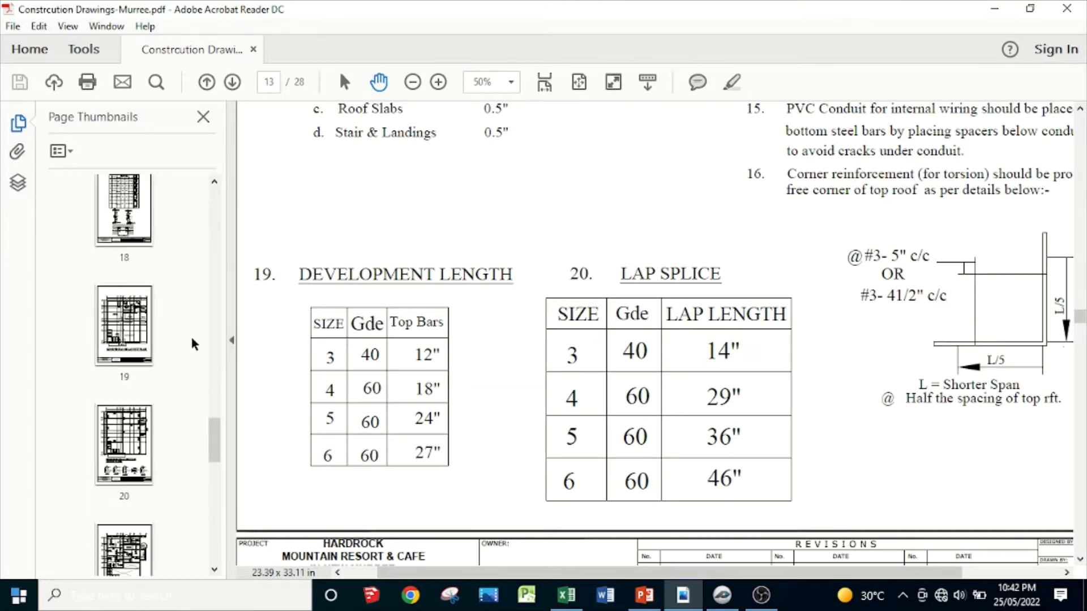
click(127, 472)
drag(491, 468, 487, 331)
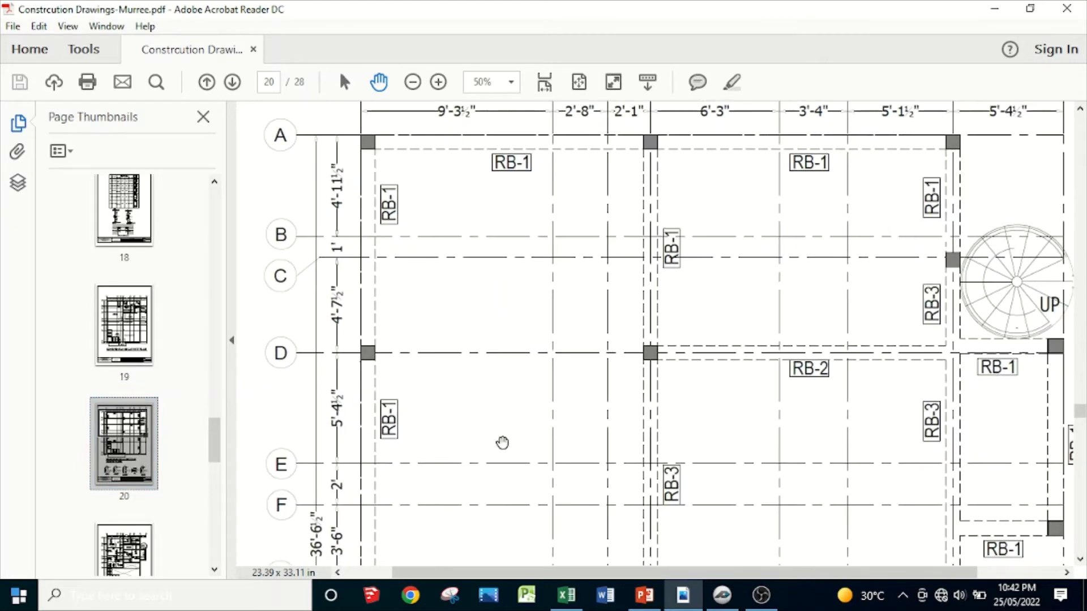
drag(503, 427, 496, 284)
mouse_move(507, 410)
mouse_down()
mouse_move(495, 270)
mouse_move(495, 389)
mouse_move(501, 328)
mouse_up()
drag(498, 517, 530, 320)
drag(496, 433, 492, 403)
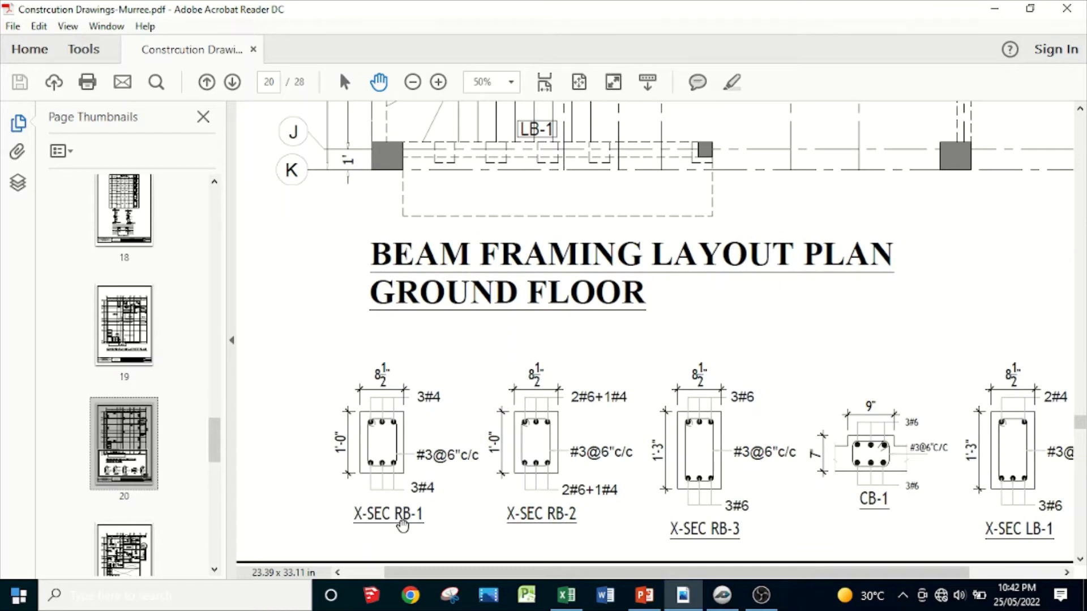
- Enlarge the beam cross-sections to 75% and examine the size, main bars and stirrups of section RB-1
click(439, 82)
scroll(432, 388, down, 5)
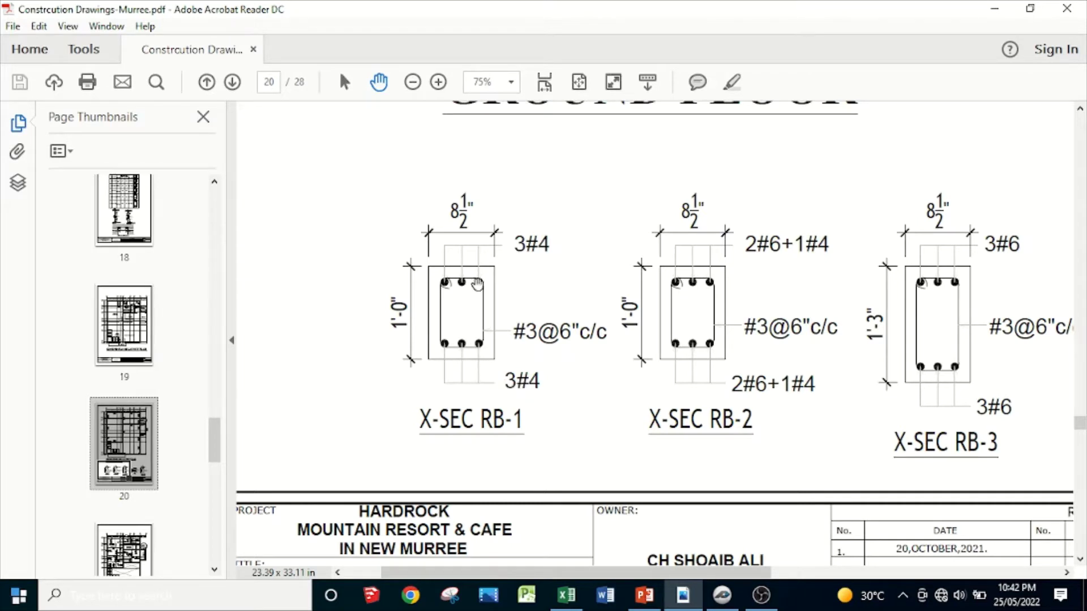
scroll(492, 285, up, 1)
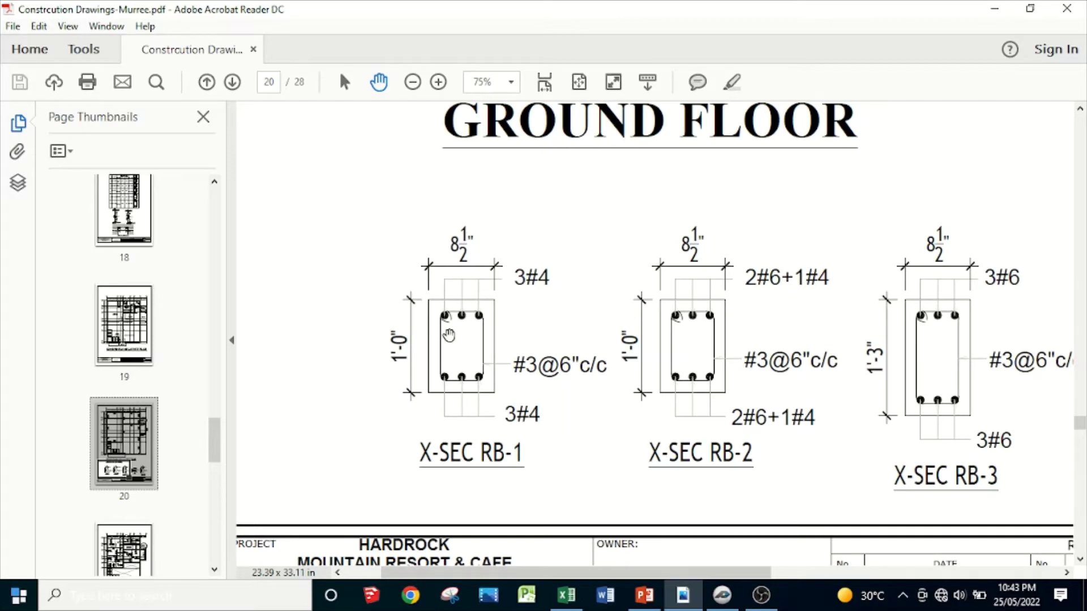
- Examine beam RB-1 along grid A on the ground floor plan, starting from grid 1
scroll(533, 246, up, 5)
scroll(555, 202, up, 15)
scroll(555, 202, up, 20)
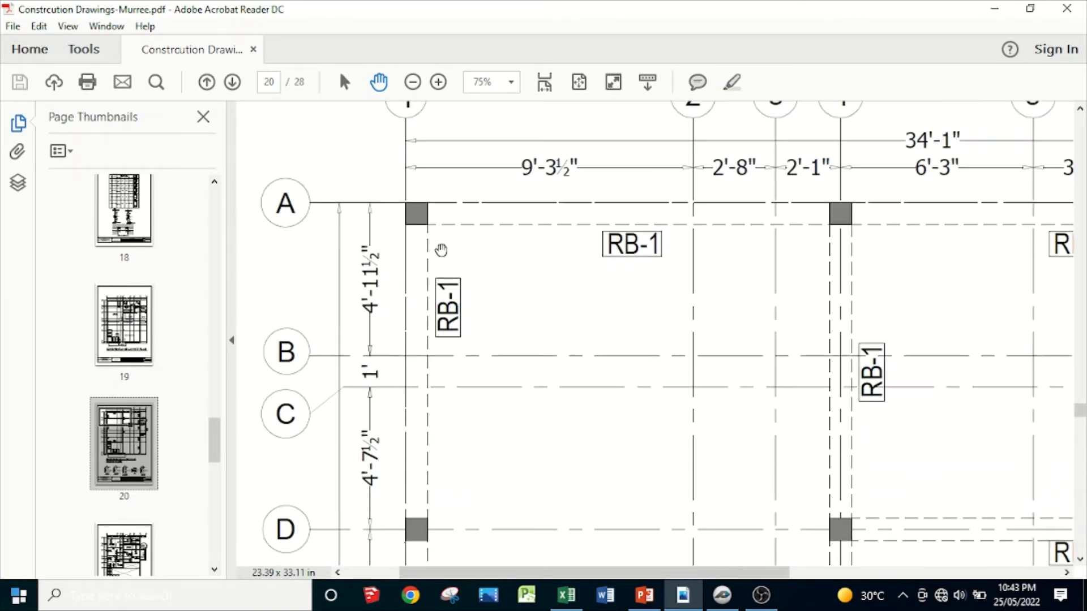
drag(563, 242, 575, 290)
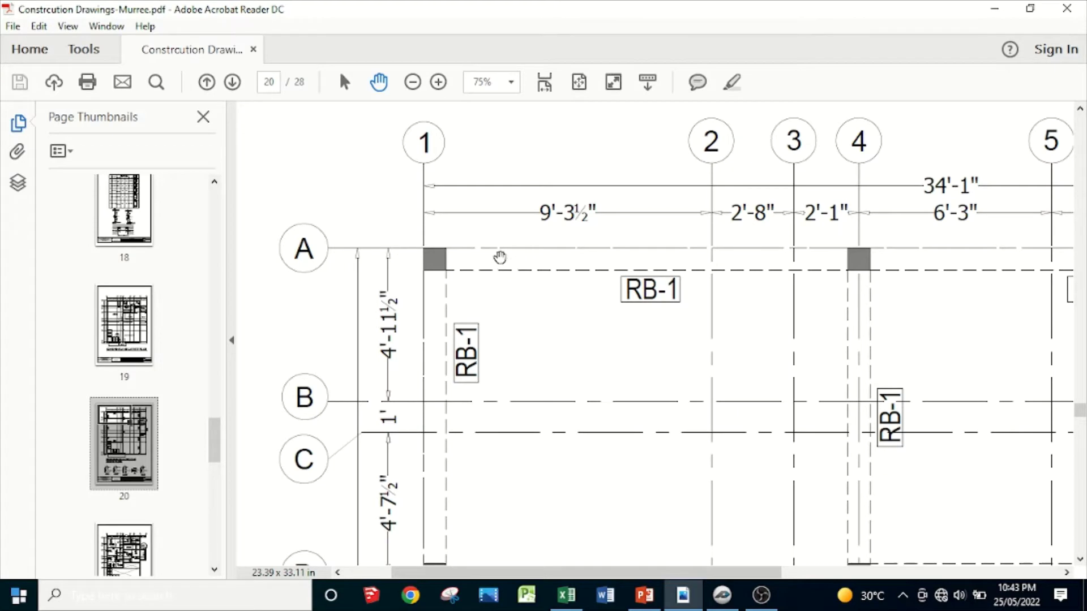
drag(493, 296, 468, 296)
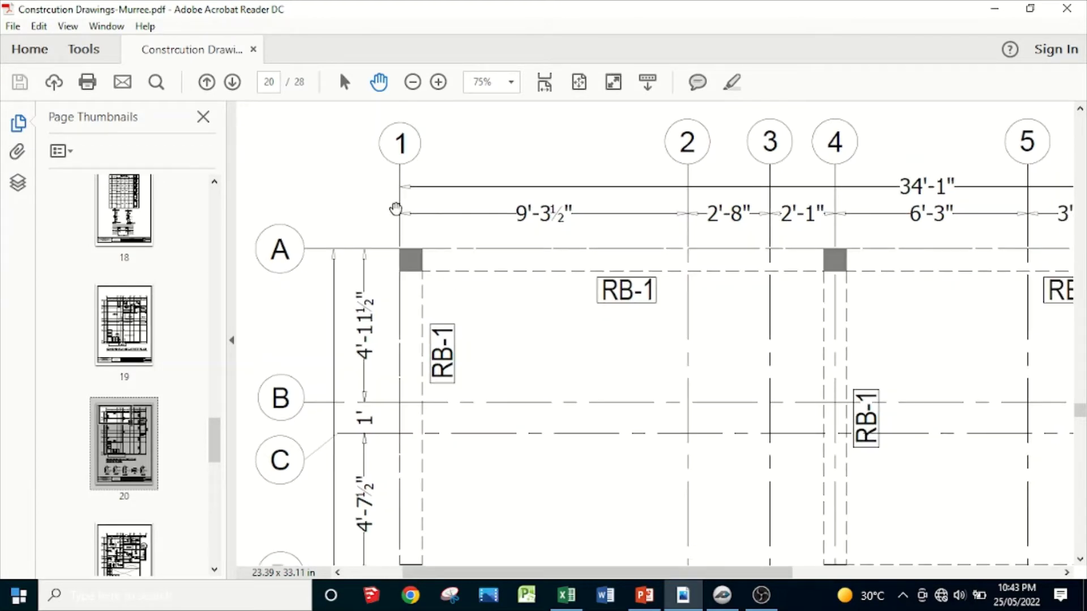
- Switch to the Excel quantity takeoff and enter "G.R /Grid 1-7" as the member location in row 6 of the BBS sheet
click(566, 594)
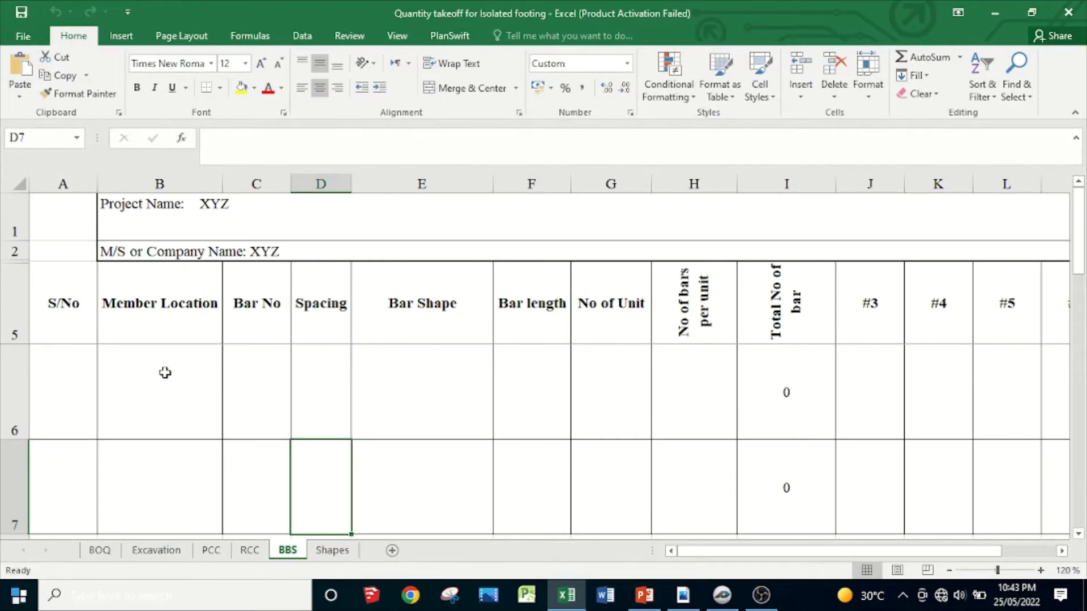
drag(785, 550, 736, 552)
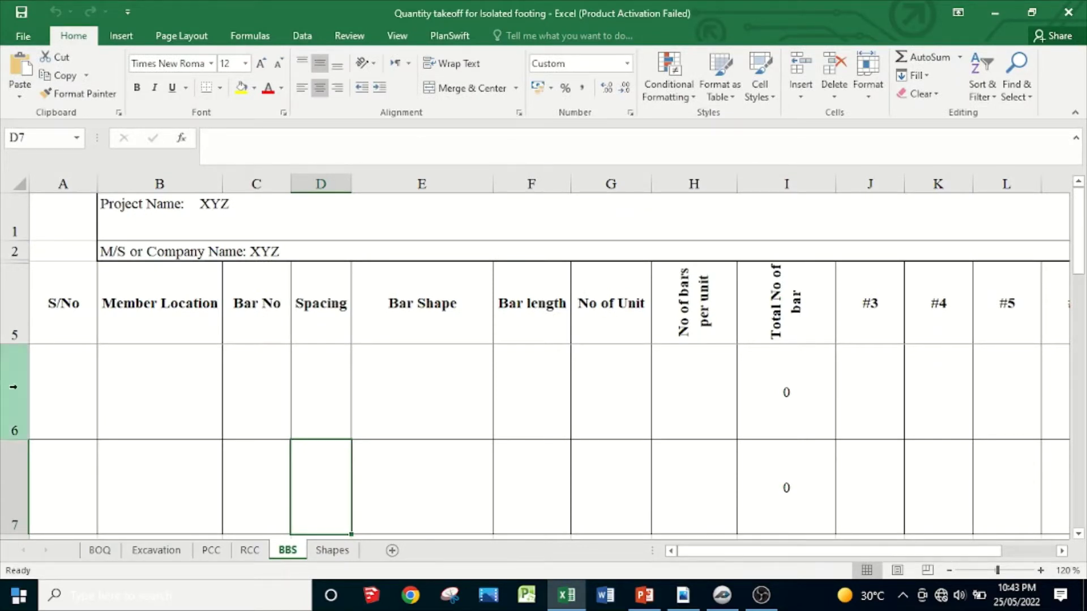
click(140, 384)
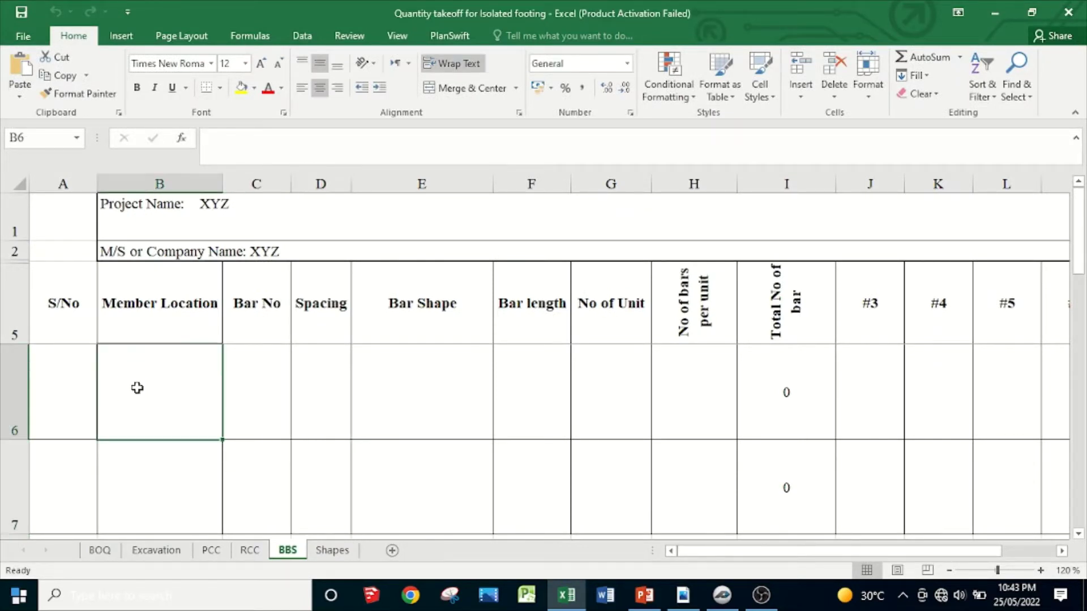
text(G.)
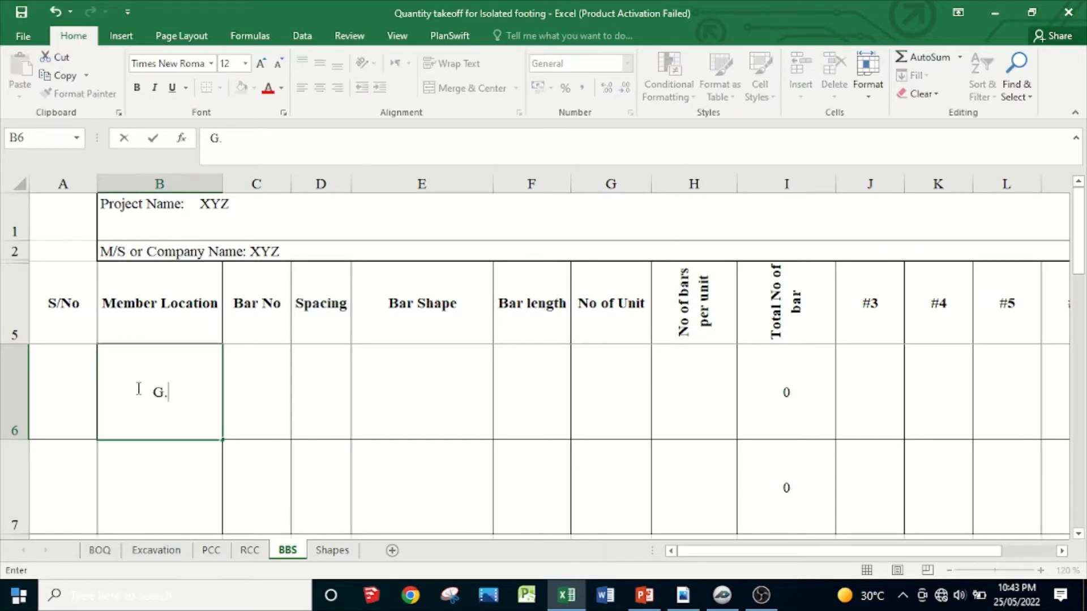
text(R /Grid)
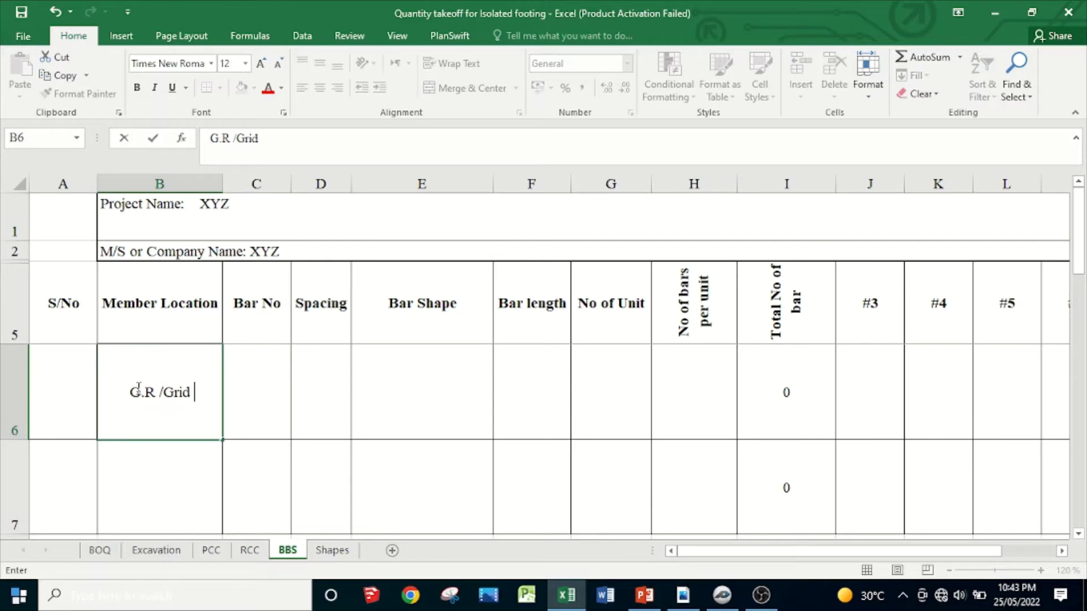
text( 1-7)
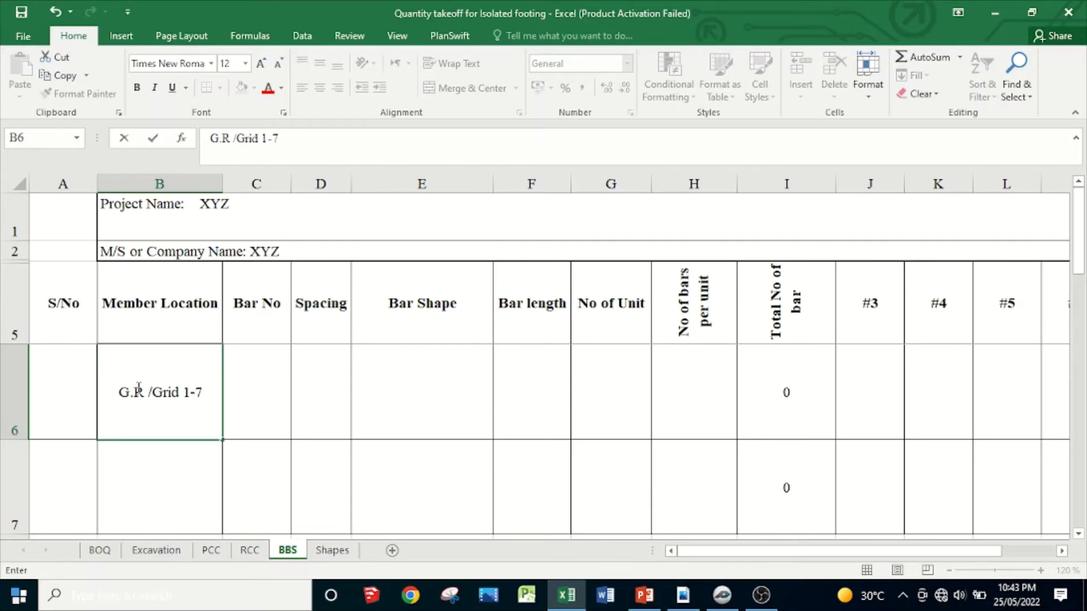
click(283, 387)
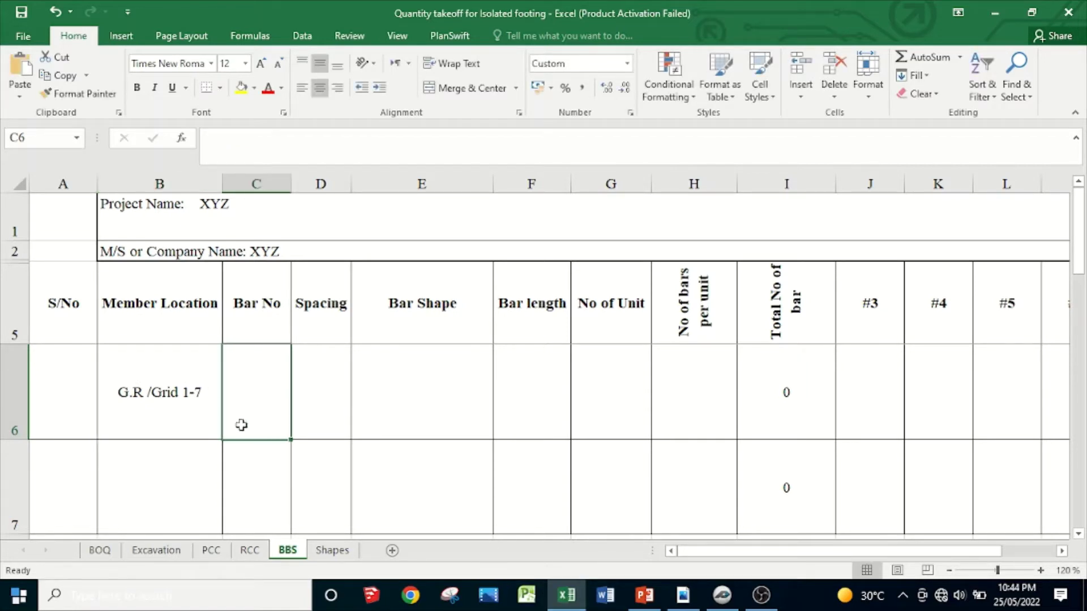
- Switch to the PDF drawings and check the main bar size in the RB-1 cross-section on page 20
mouse_move(688, 604)
click(683, 595)
drag(640, 490, 548, 227)
drag(549, 456, 588, 265)
drag(548, 481, 555, 272)
drag(493, 502, 569, 259)
drag(558, 431, 542, 218)
drag(539, 408, 532, 273)
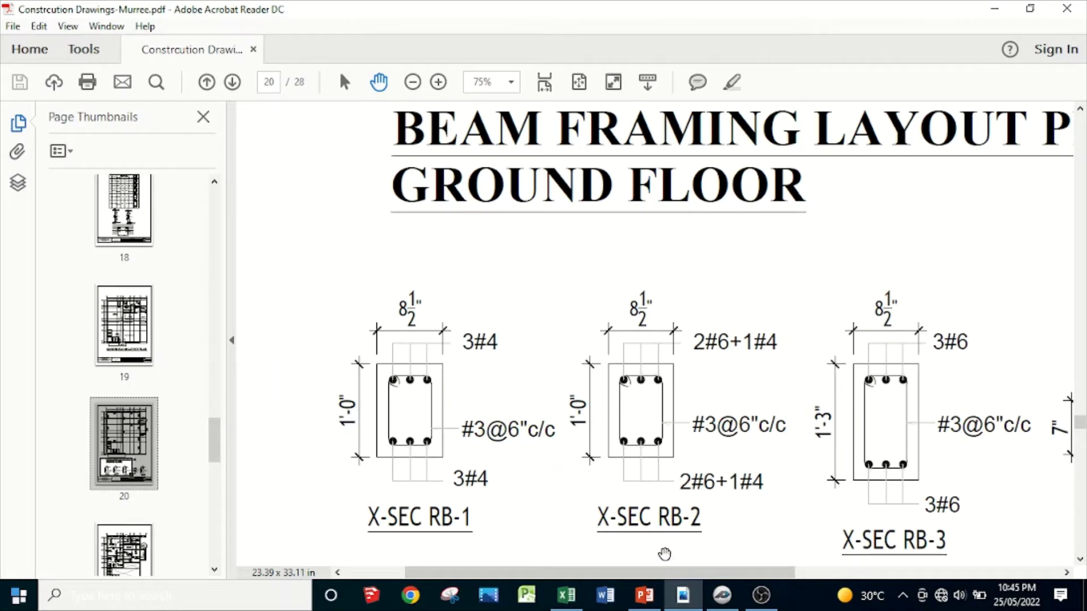
- Switch back to Excel, enter 4 as the bar number for the G.R /Grid 1-7 row, and select its spacing cell
click(566, 594)
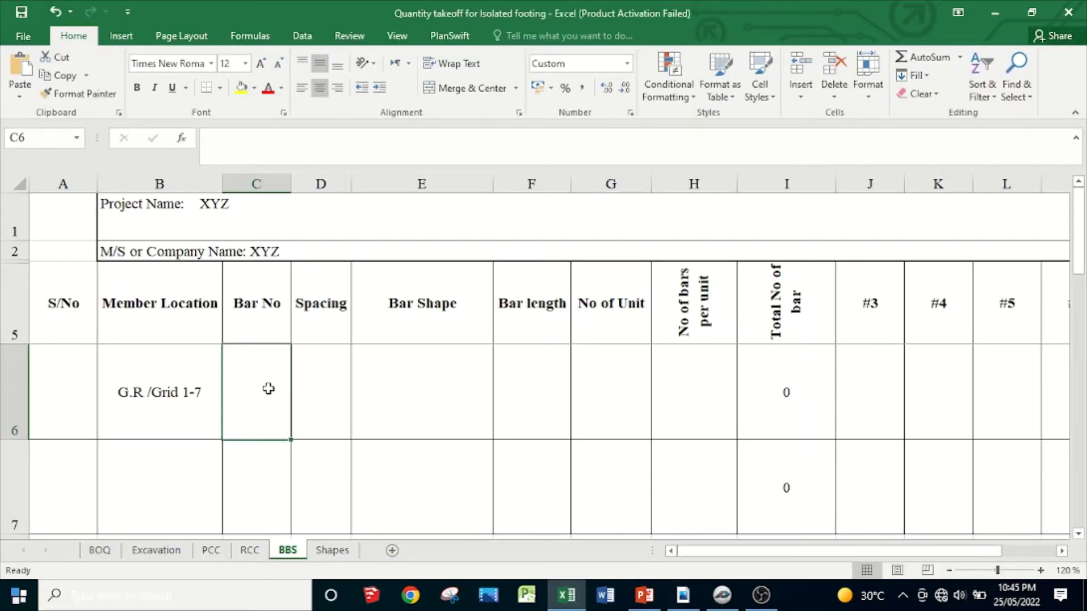
text(4)
key(Return)
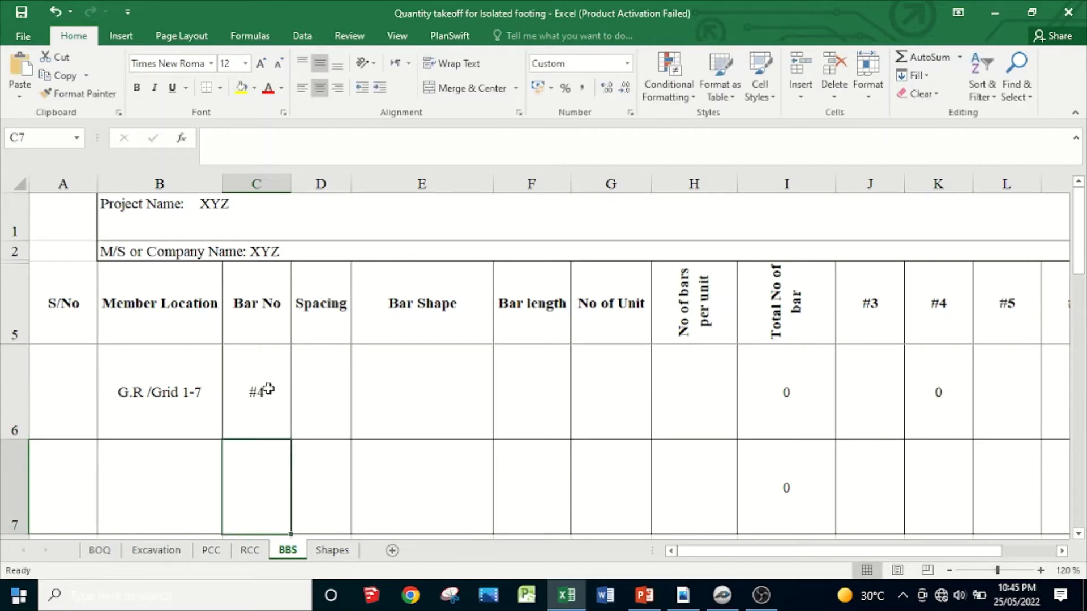
click(307, 390)
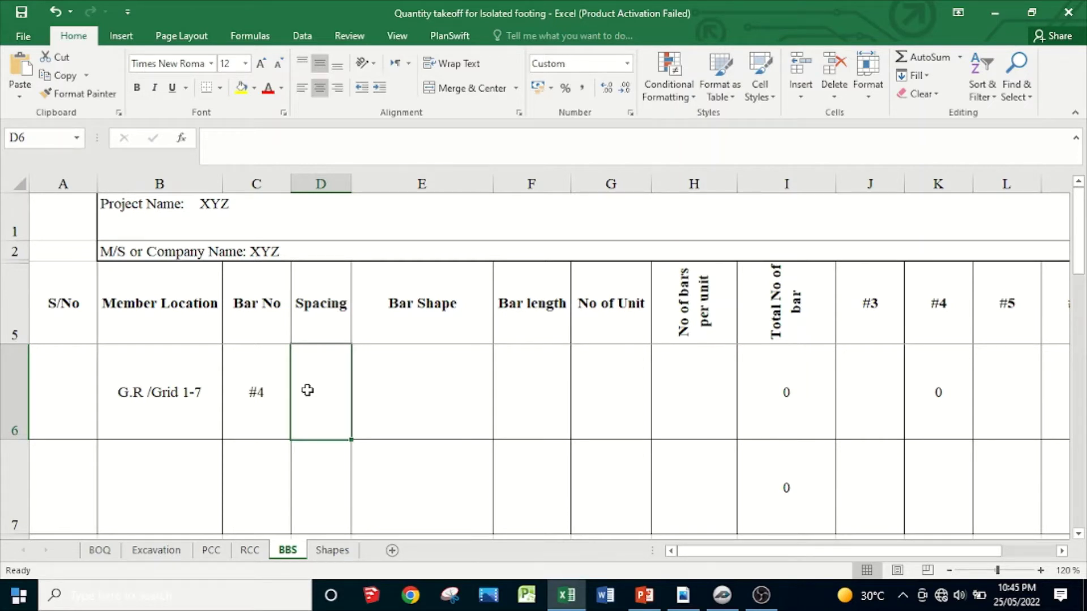
- Switch to the PDF drawings and move from the beam cross-sections back to the ground floor framing plan on page 20
click(448, 389)
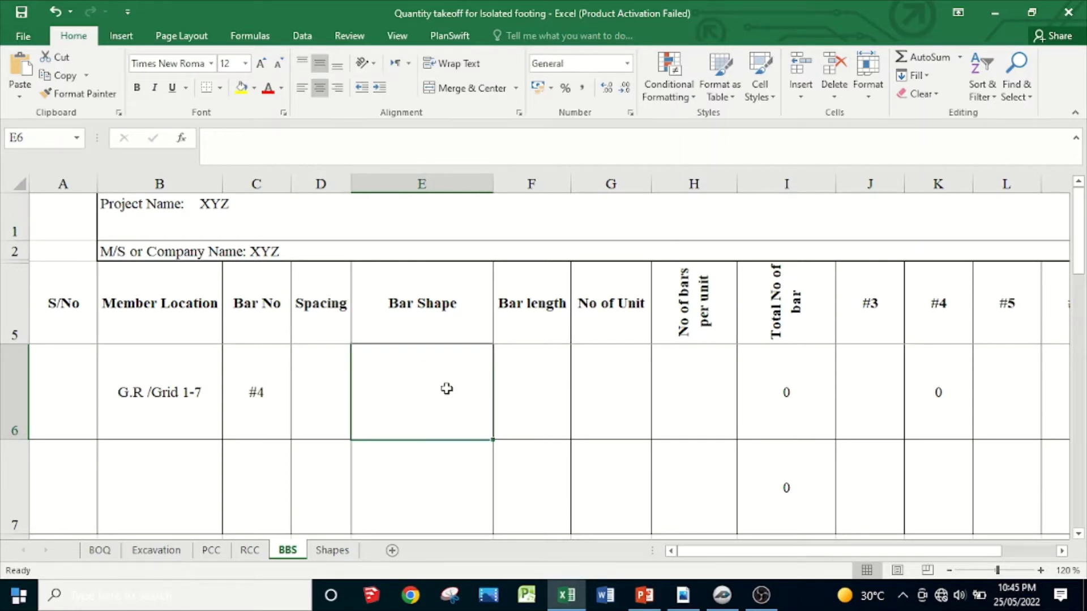
click(506, 395)
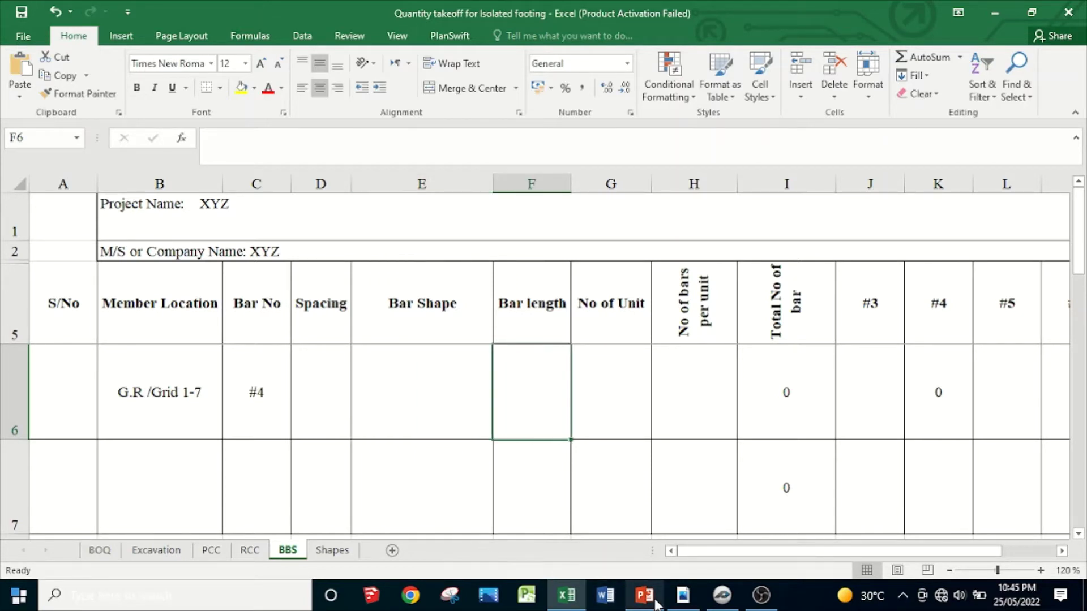
click(686, 596)
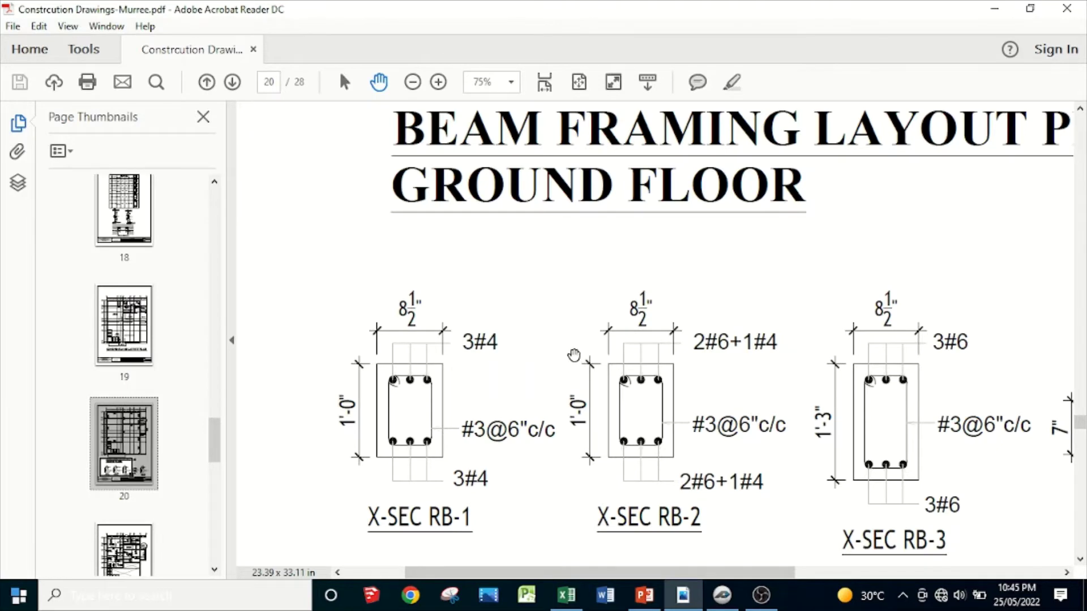
scroll(575, 360, up, 5)
scroll(574, 355, up, 3)
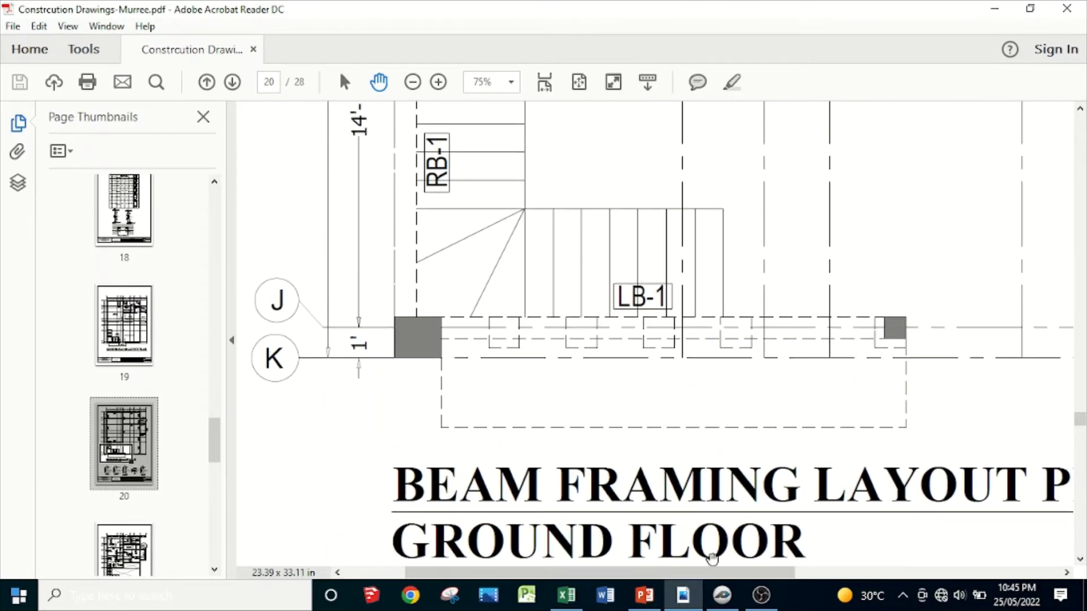
- Switch to PlanSwift and create a new linear takeoff named RB1 on the beam plan
click(722, 596)
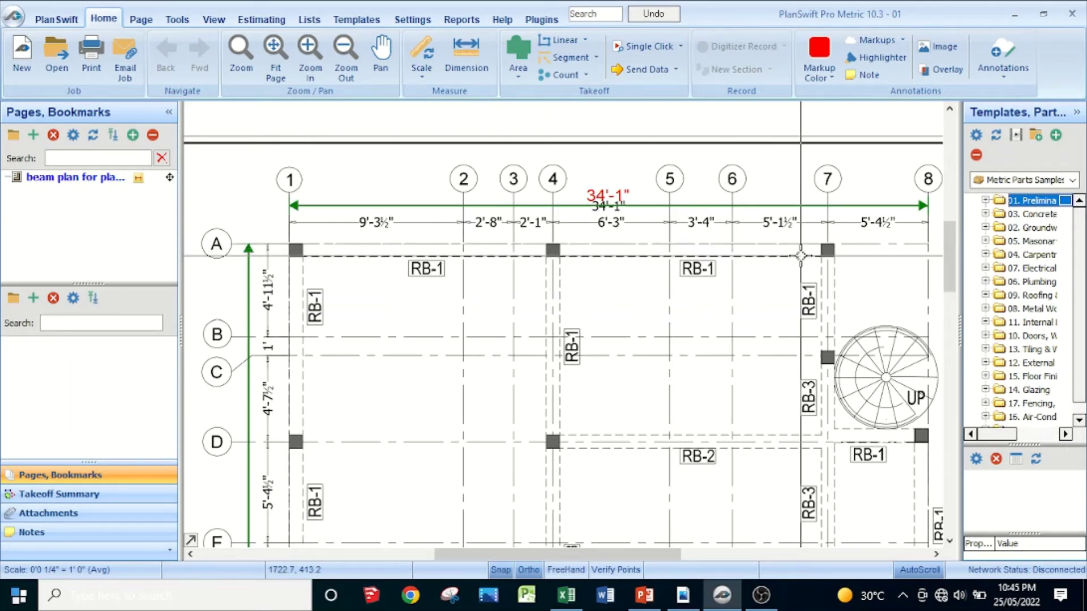
click(562, 44)
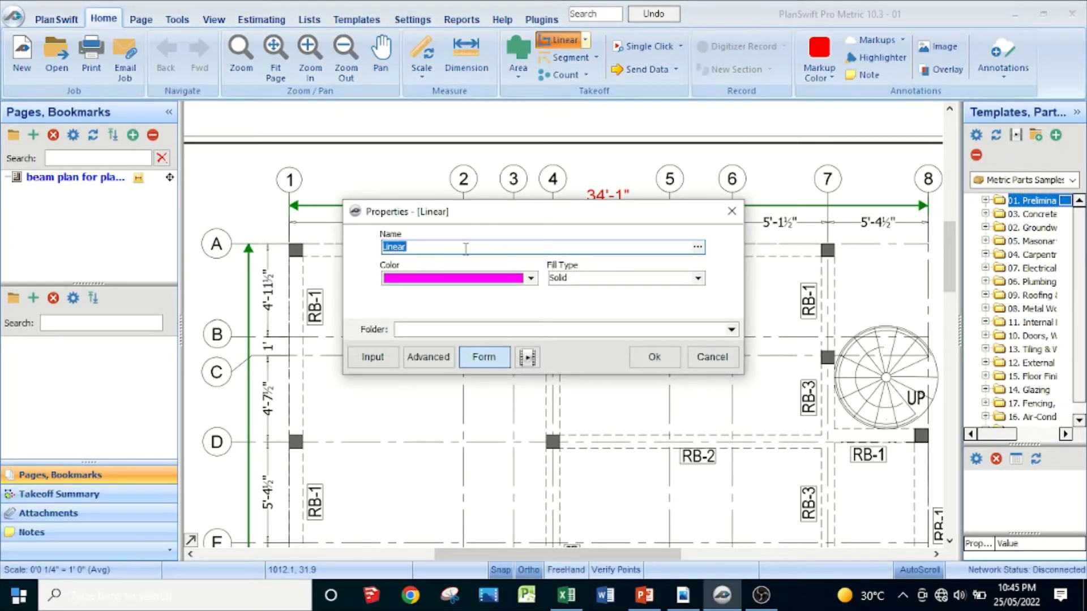
text(RB1)
click(666, 371)
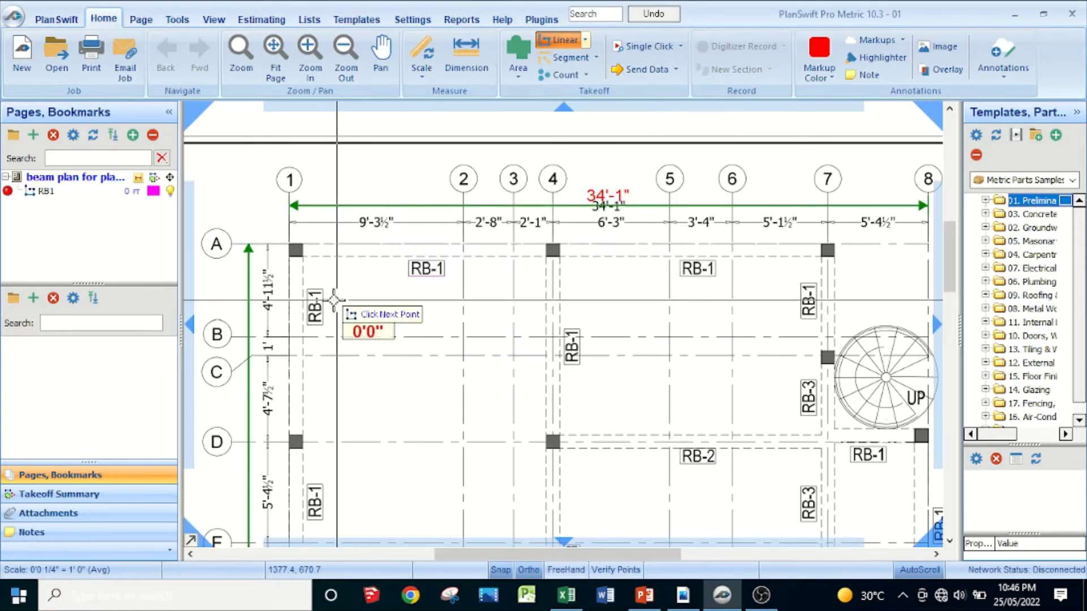
- Trace the RB1 line along grid A between the inner faces of the columns at grids 1 and 7, about 27.7 ft long
scroll(300, 252, up, 3)
scroll(300, 252, up, 5)
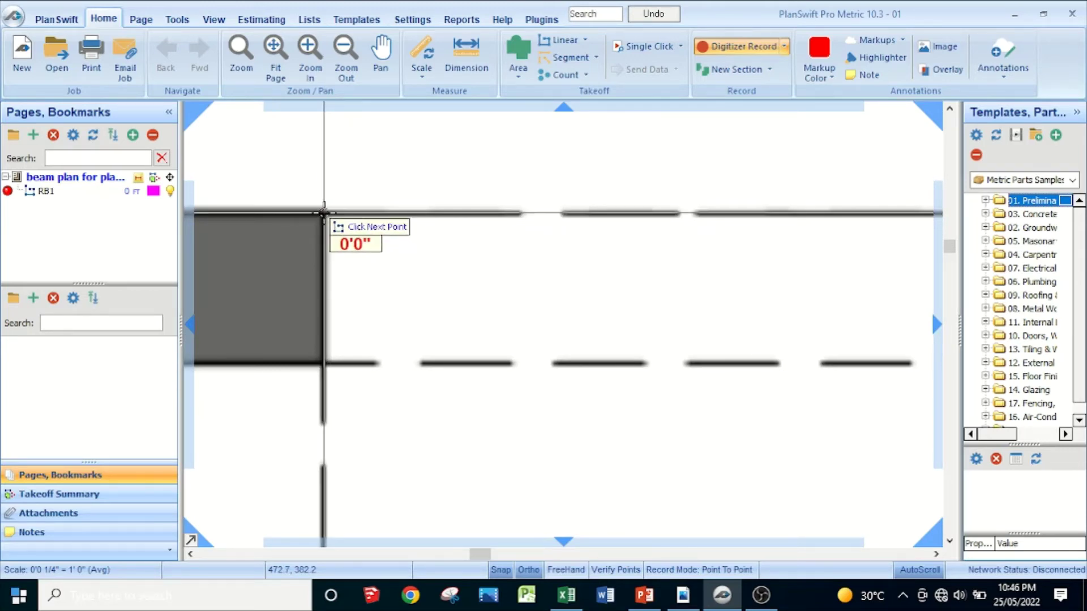
scroll(324, 213, down, 5)
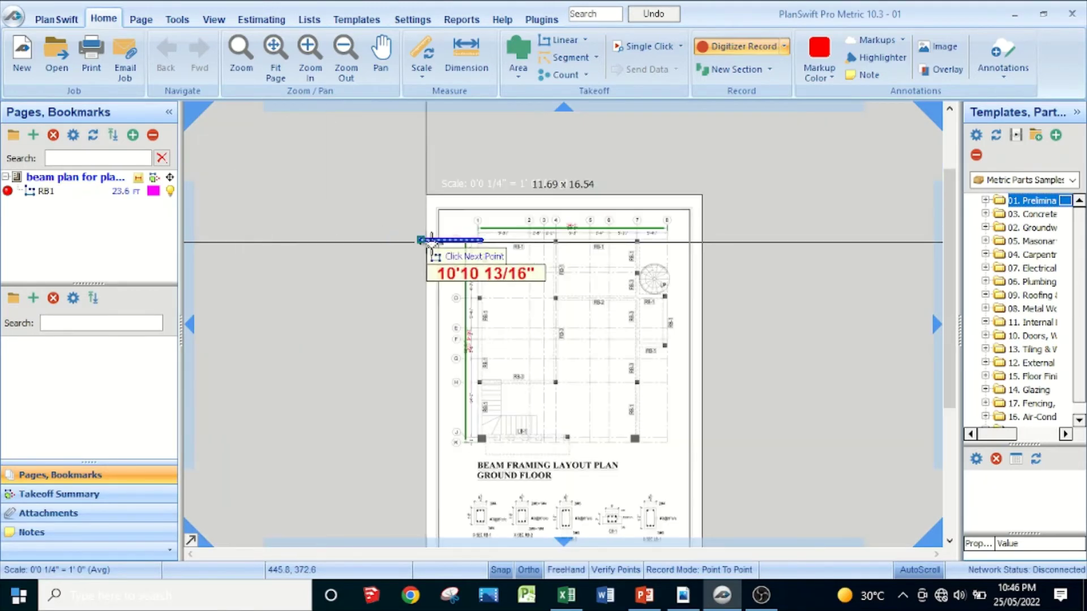
scroll(638, 242, up, 5)
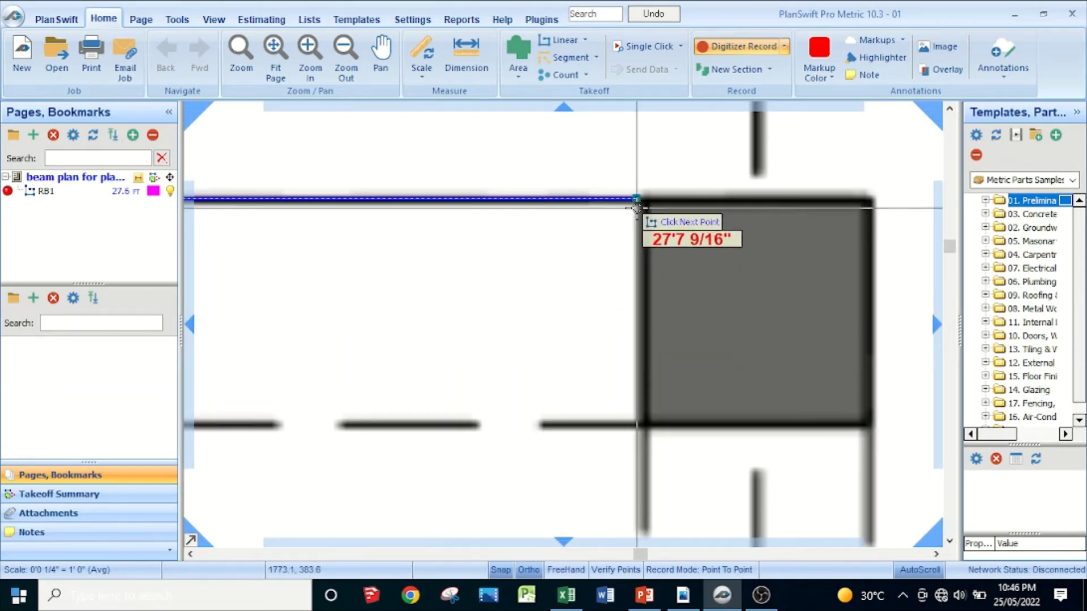
click(640, 200)
scroll(645, 232, down, 2)
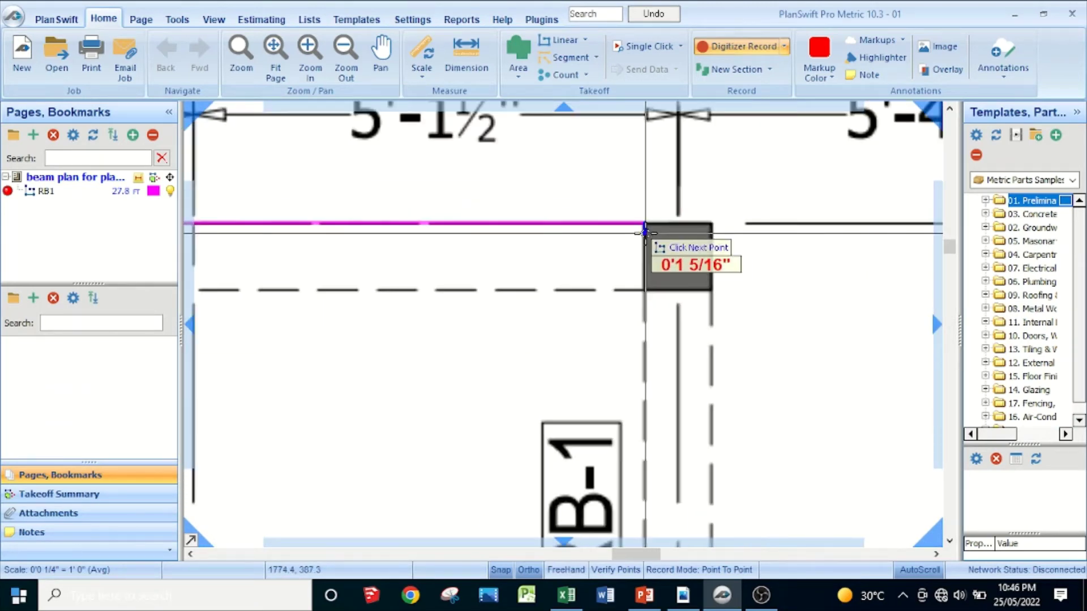
scroll(646, 232, down, 3)
scroll(646, 232, down, 2)
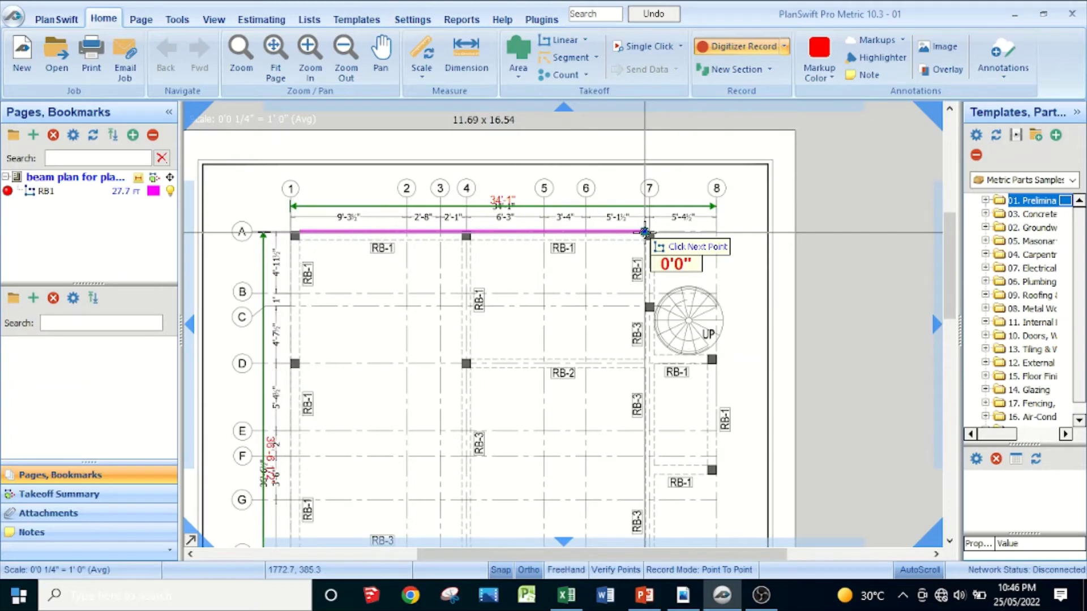
- Check the RB1 end point at the grid 7 column, finish recording the line, and read the takeoff's length
scroll(645, 232, up, 6)
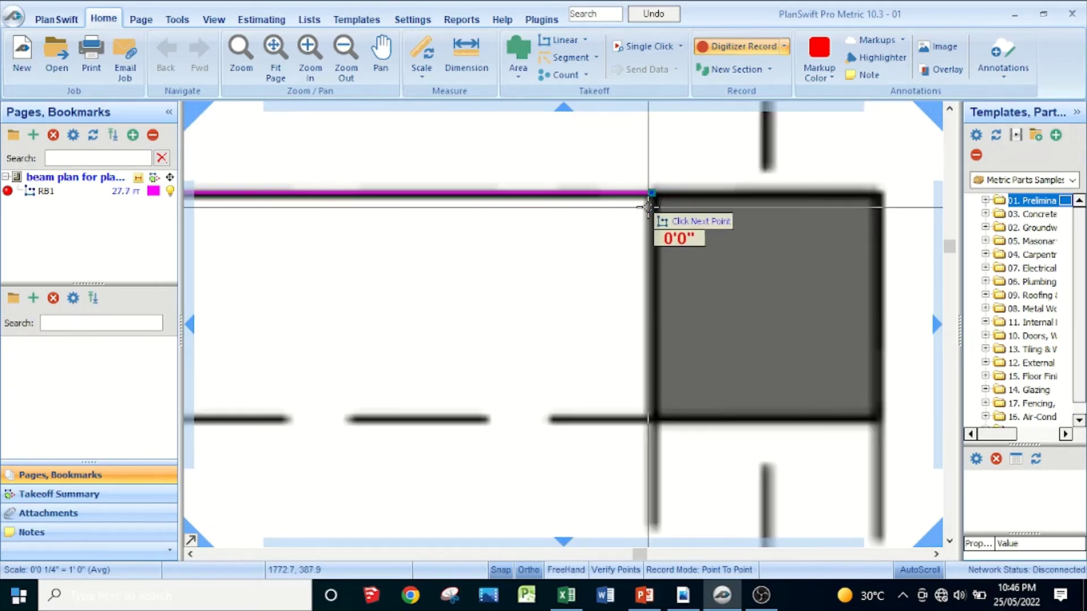
click(651, 193)
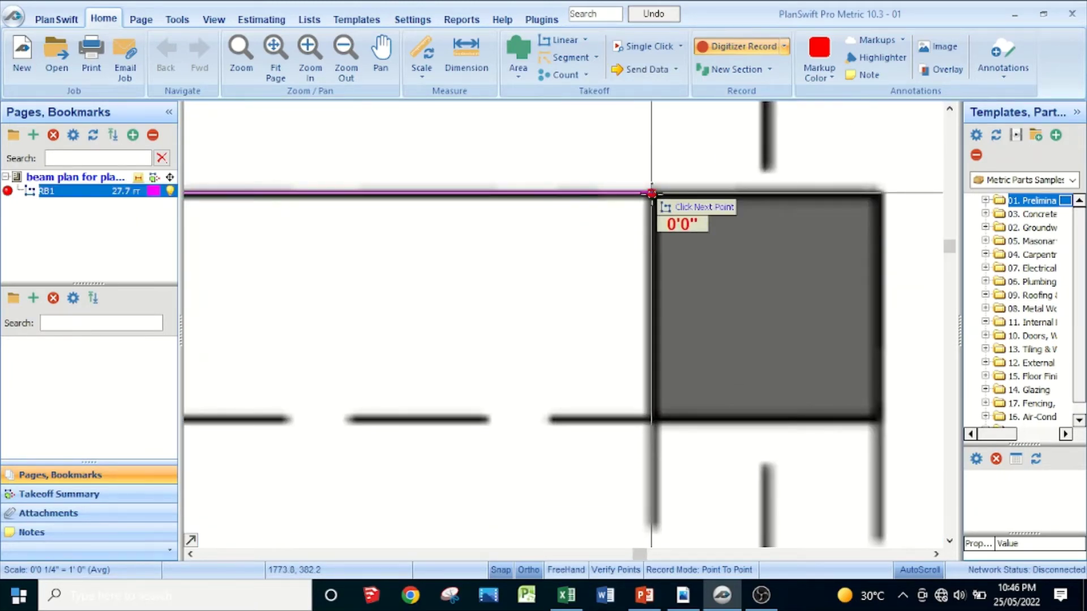
scroll(623, 258, down, 3)
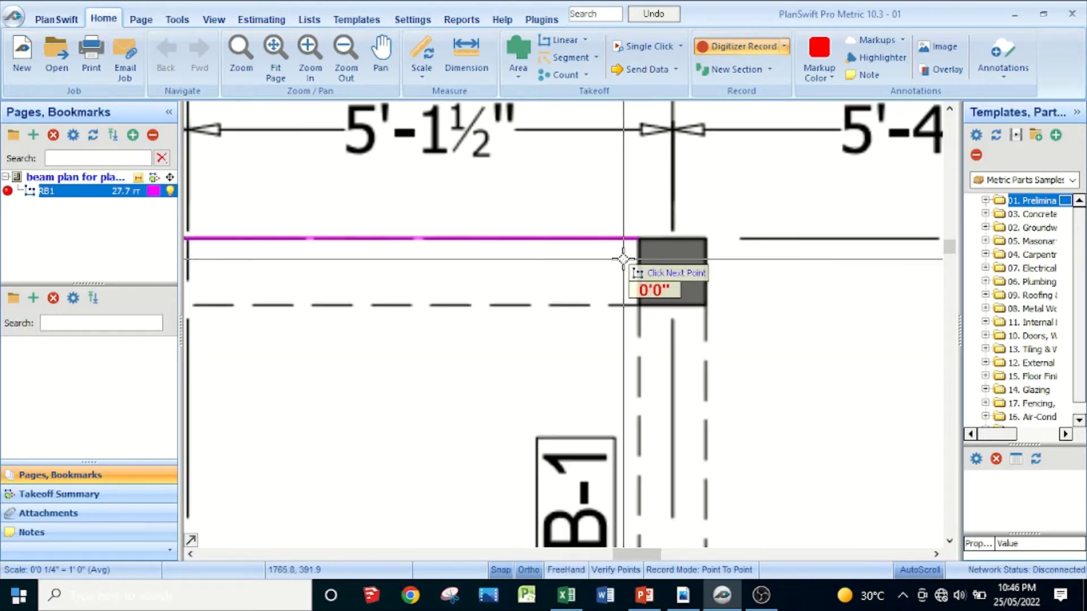
scroll(623, 258, down, 5)
scroll(602, 256, down, 2)
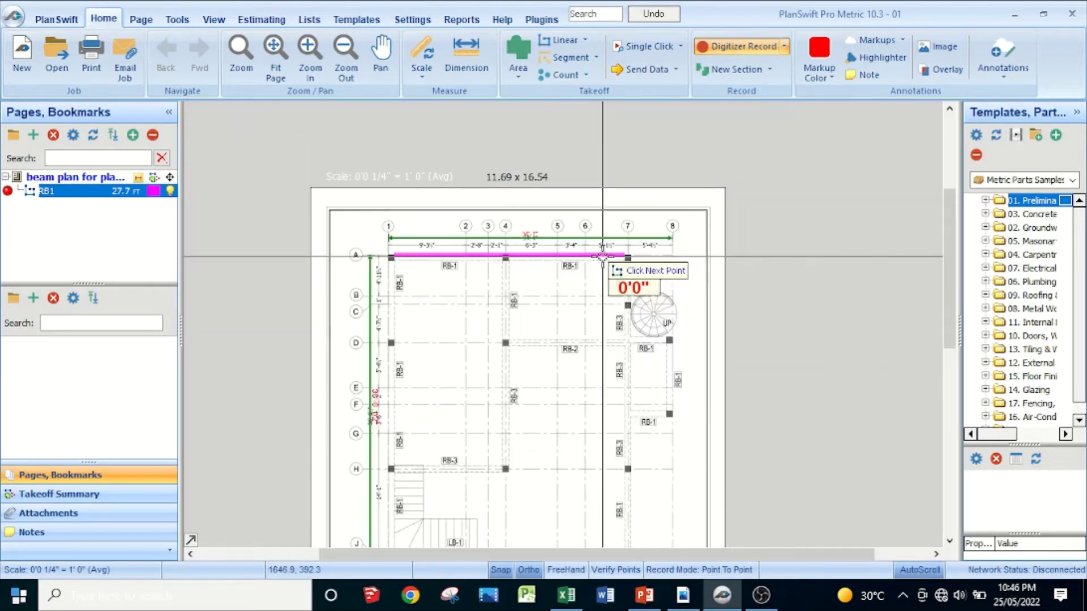
click(93, 193)
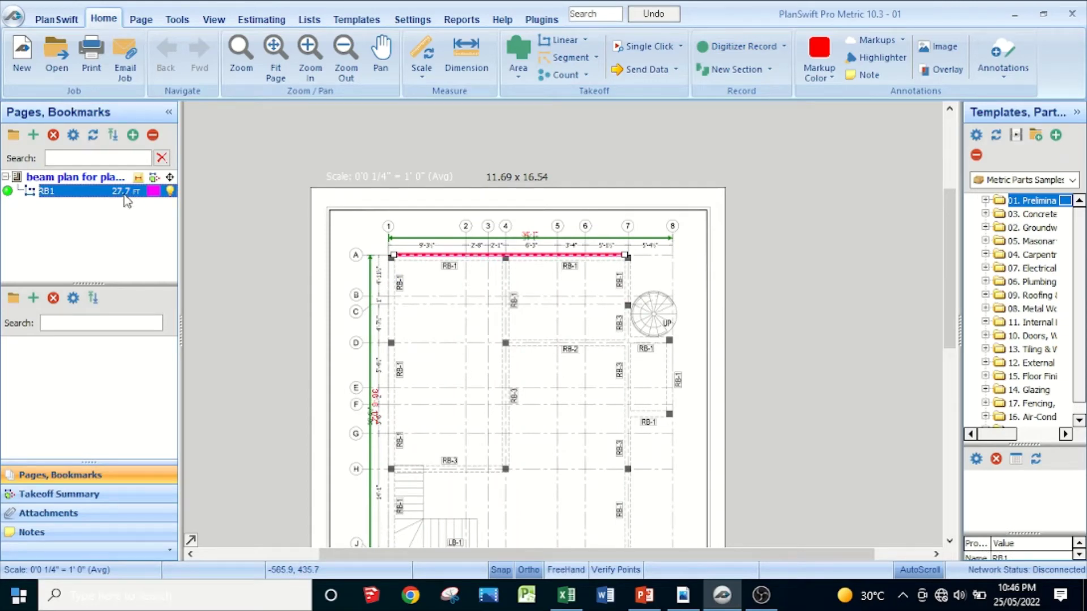
scroll(467, 258, up, 5)
scroll(467, 259, down, 4)
click(468, 258)
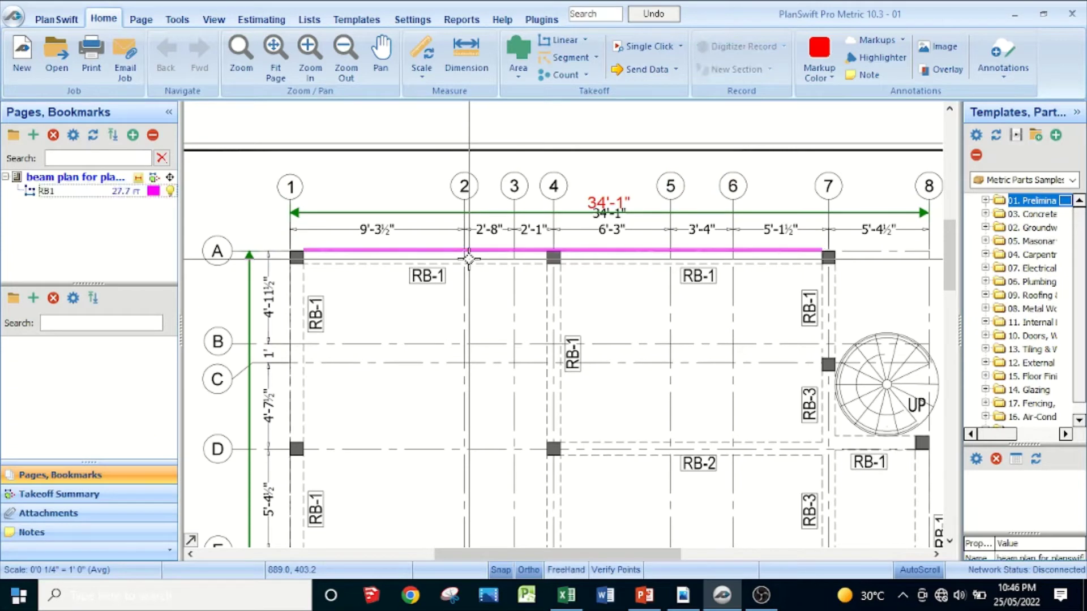
mouse_move(441, 251)
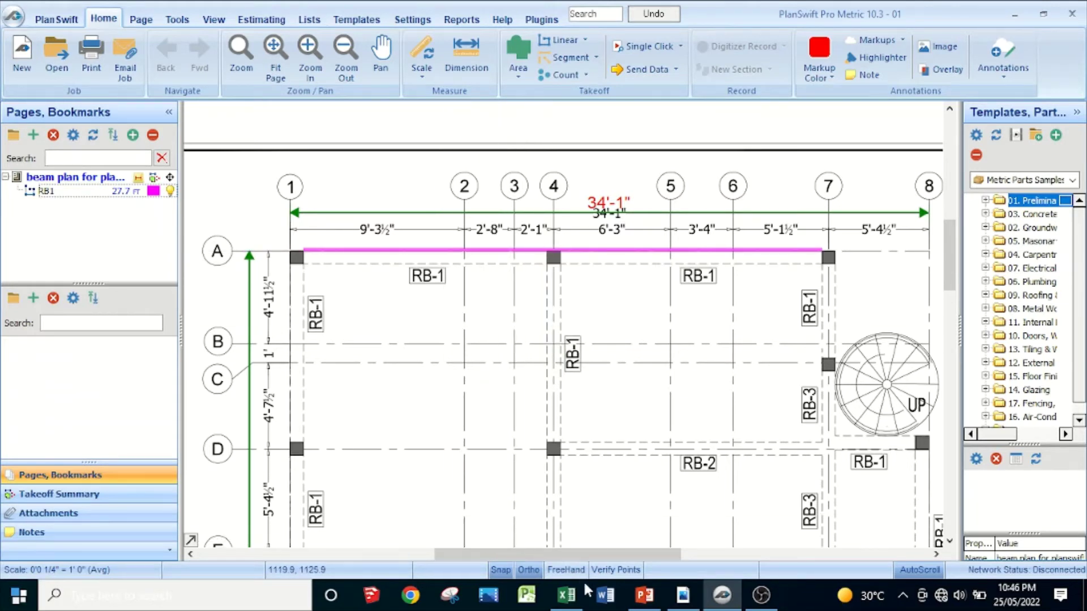
- Switch to the PDF drawings and examine the RB-1 beam along grid A and its supporting columns from grid 1 to grid 7
click(682, 595)
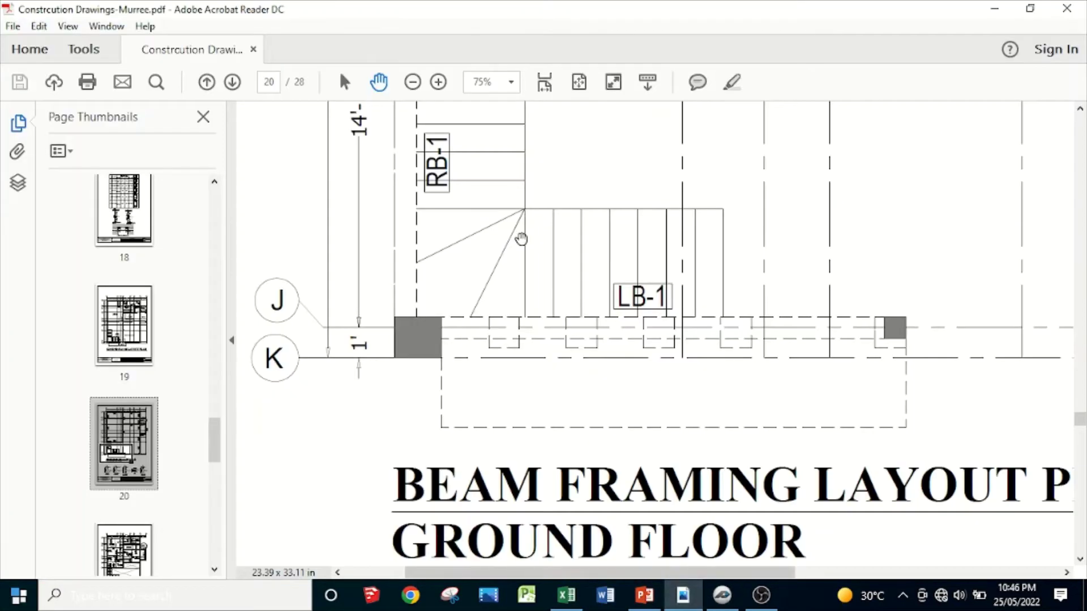
scroll(520, 238, up, 5)
scroll(520, 239, up, 8)
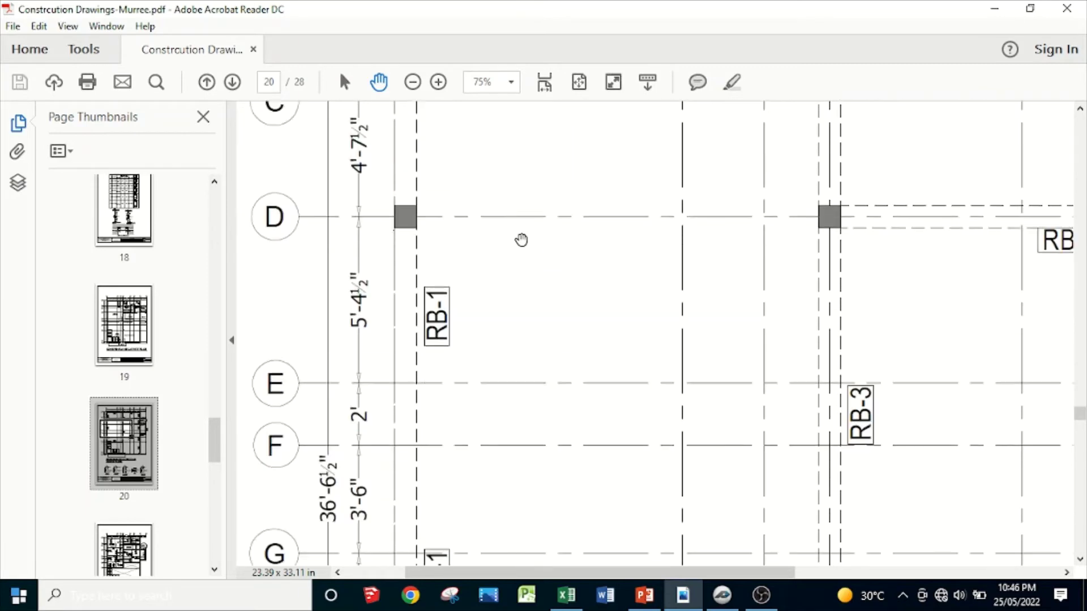
drag(520, 282, 514, 552)
mouse_move(534, 426)
mouse_down()
mouse_move(461, 383)
mouse_move(444, 357)
mouse_up()
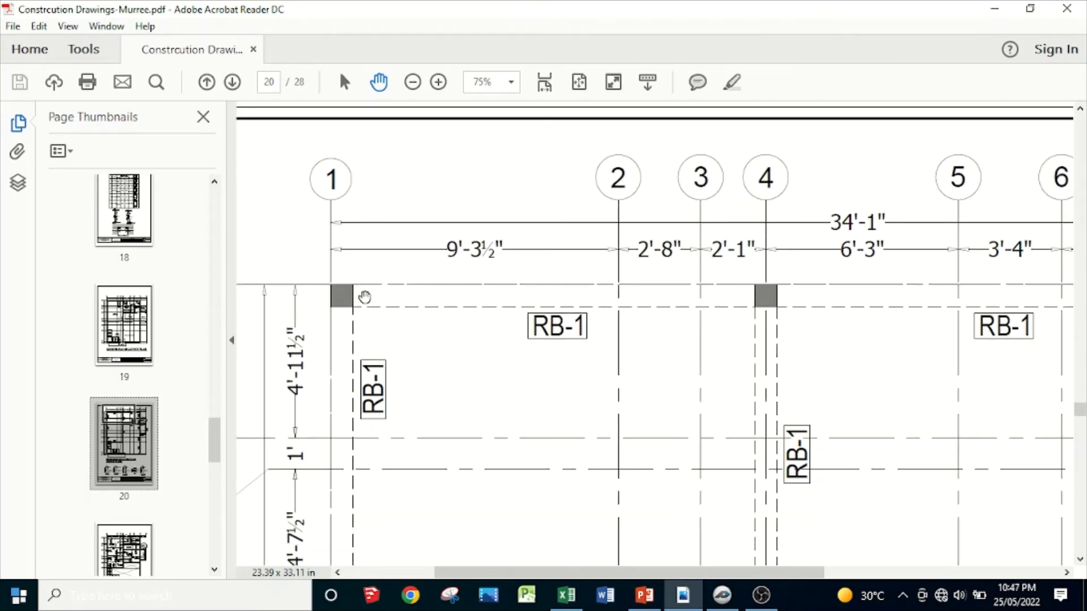
drag(701, 354, 645, 340)
drag(822, 347, 736, 345)
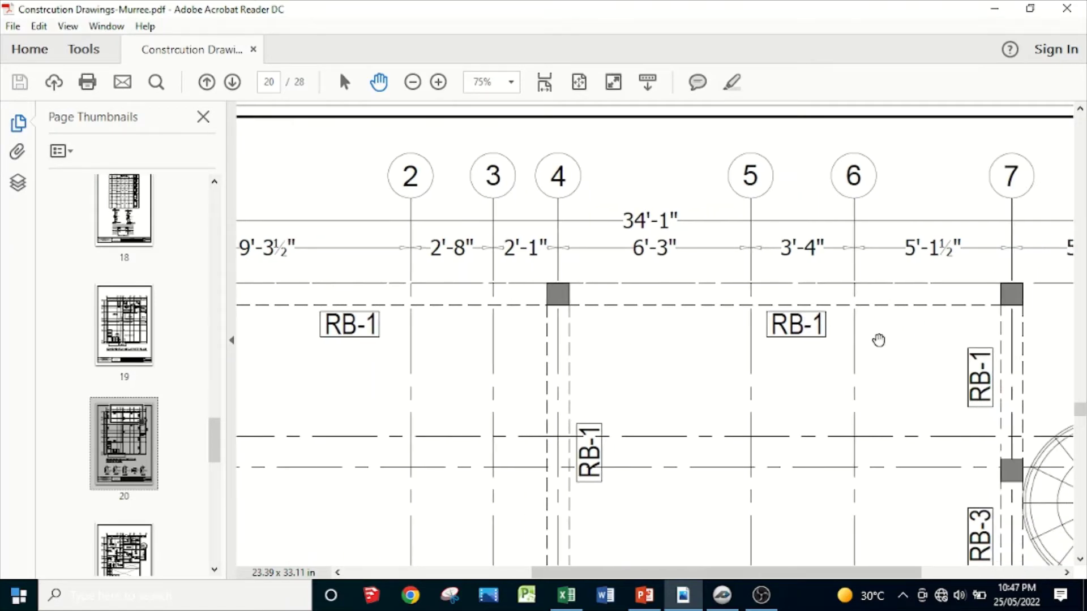
drag(878, 340, 944, 320)
drag(627, 317, 728, 305)
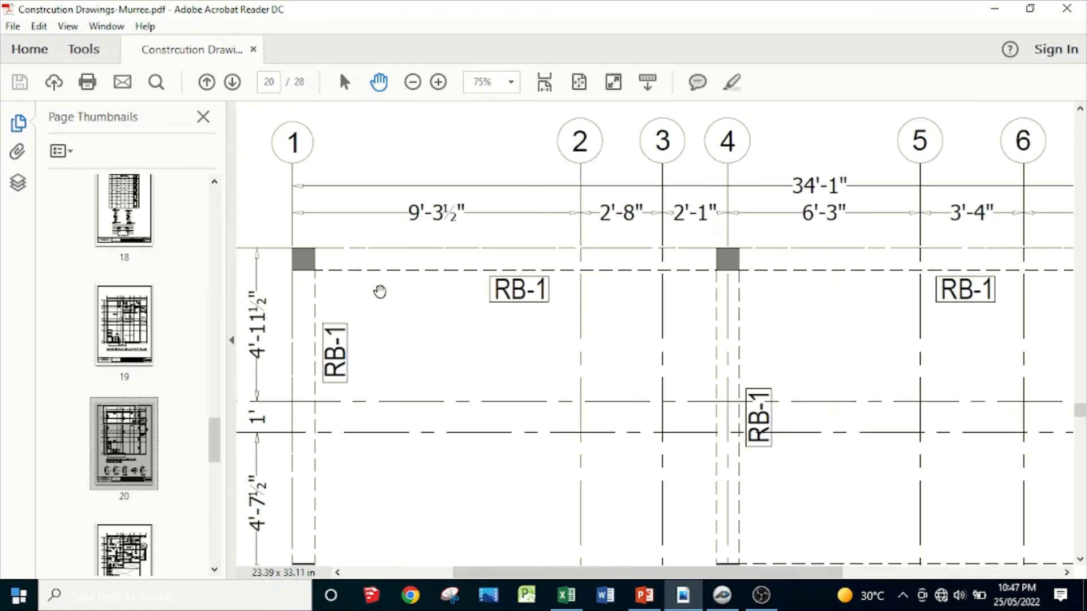
scroll(589, 296, right, 6)
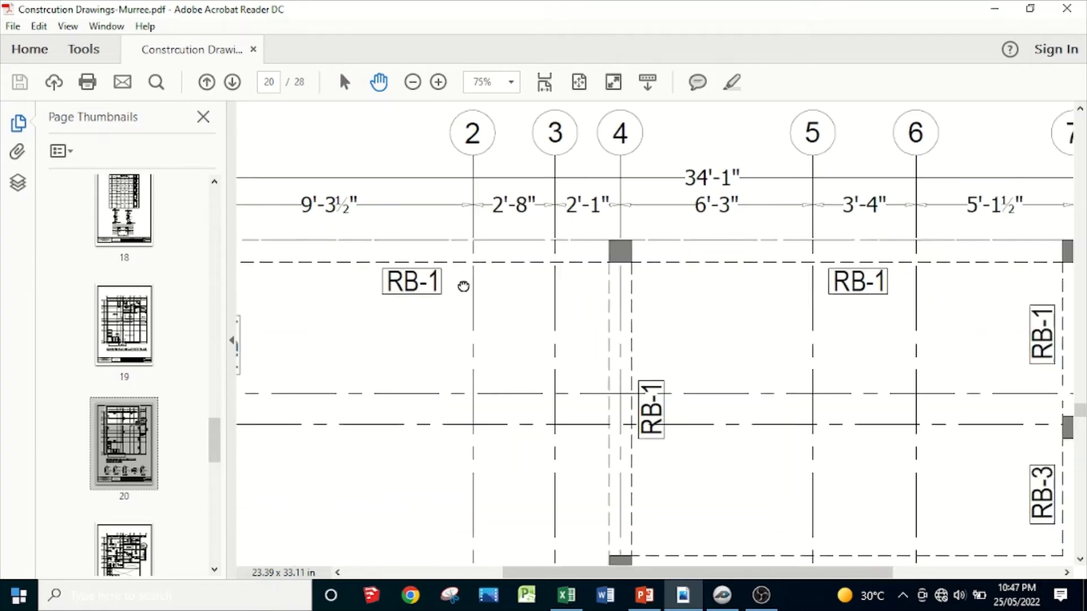
scroll(696, 243, down, 1)
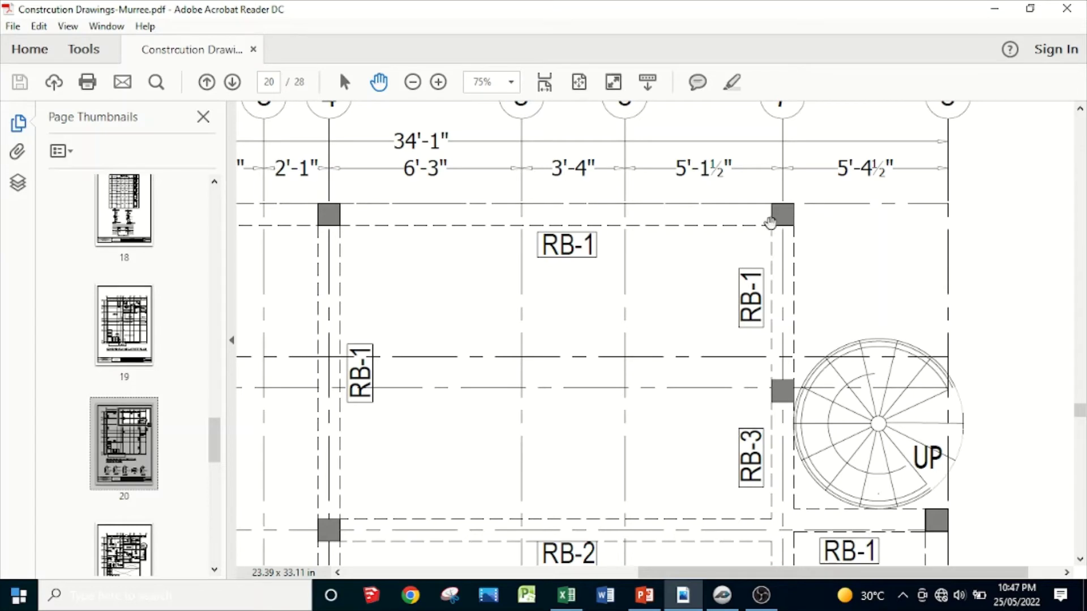
scroll(588, 240, left, 2)
scroll(508, 243, left, 4)
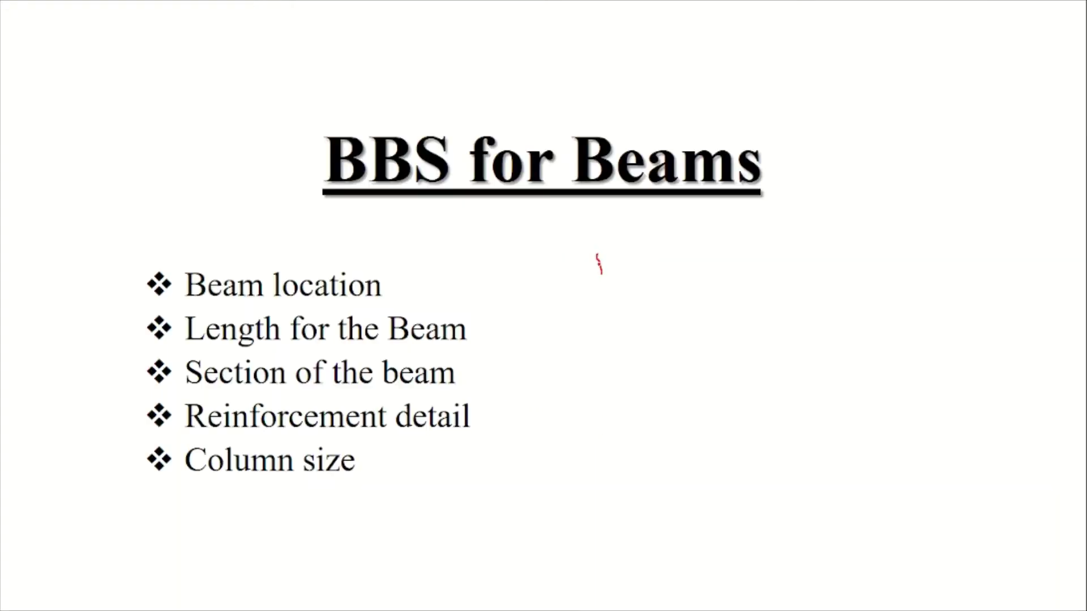
- On the "BBS for Beams" slide, sketch three columns joined by a beam line and begin its length note with 27
drag(599, 254, 620, 264)
mouse_move(746, 244)
mouse_down()
mouse_move(744, 265)
mouse_move(761, 256)
mouse_move(737, 271)
mouse_up()
mouse_move(932, 228)
mouse_down()
mouse_move(937, 264)
mouse_move(952, 258)
mouse_up()
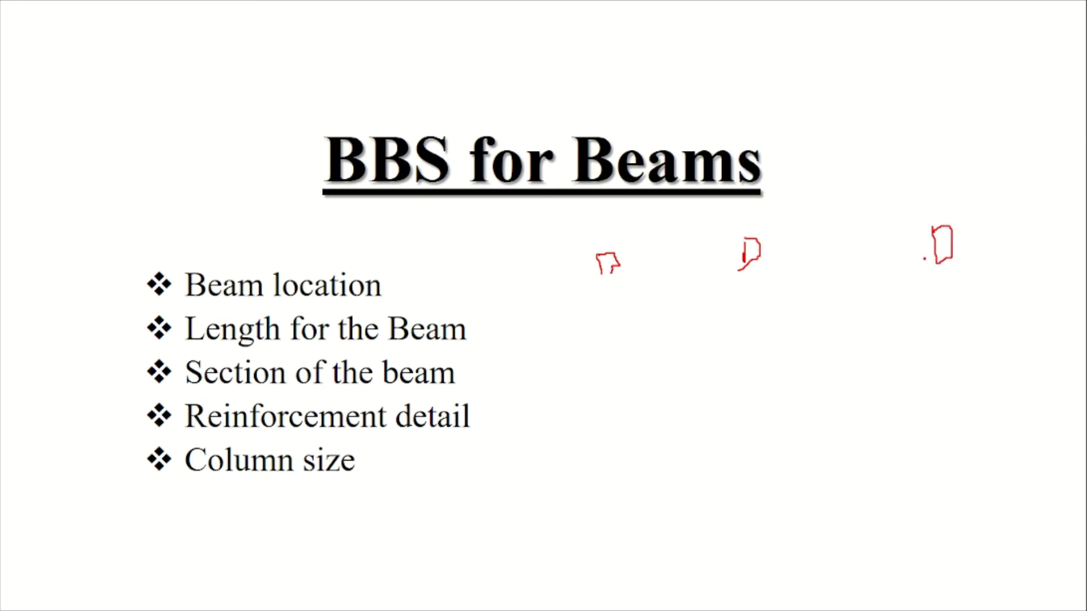
drag(615, 260, 904, 242)
mouse_move(754, 221)
mouse_down()
mouse_move(763, 238)
mouse_move(785, 235)
mouse_move(791, 222)
mouse_up()
click(804, 222)
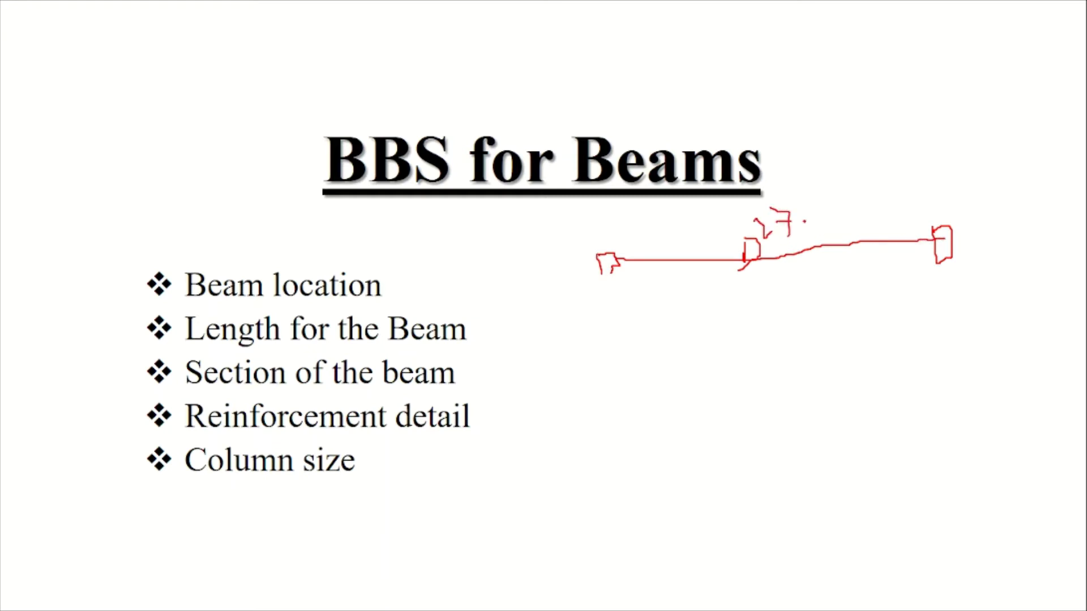
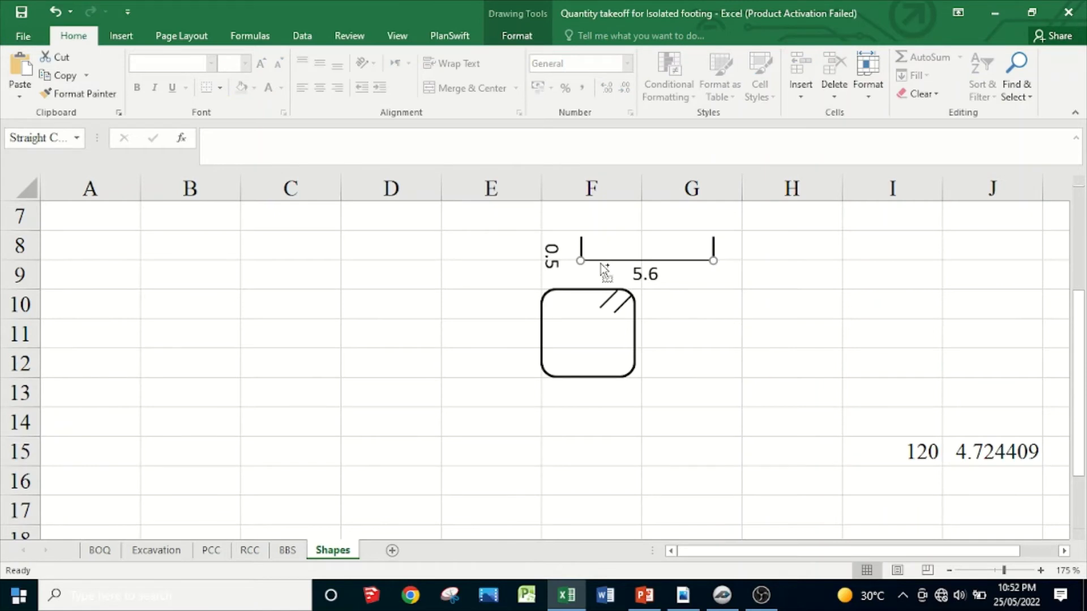
- Copy the three lines of the U-shaped bar from the Shapes sheet into the middle of cell E6 on the BBS sheet, then select F6
ctrl+scroll(600, 263, up, 4)
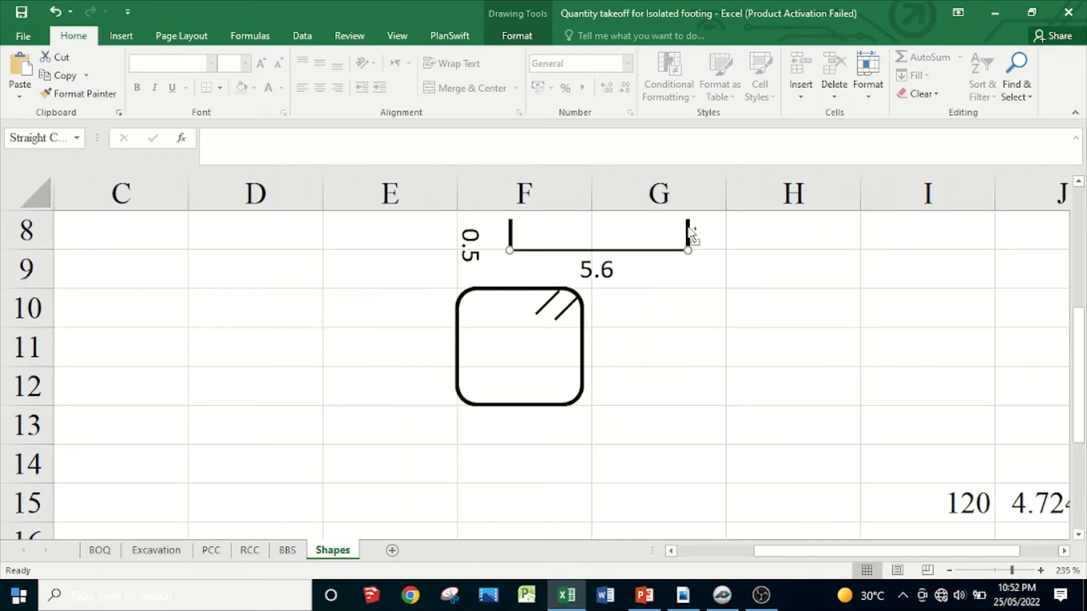
shift+click(689, 233)
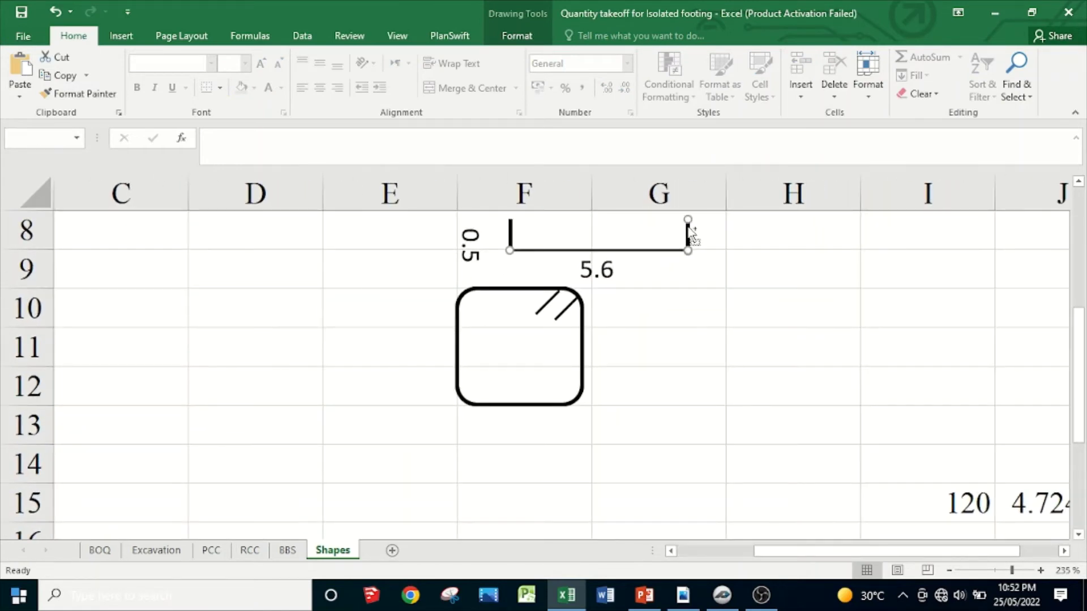
shift+click(510, 237)
click(300, 550)
click(395, 384)
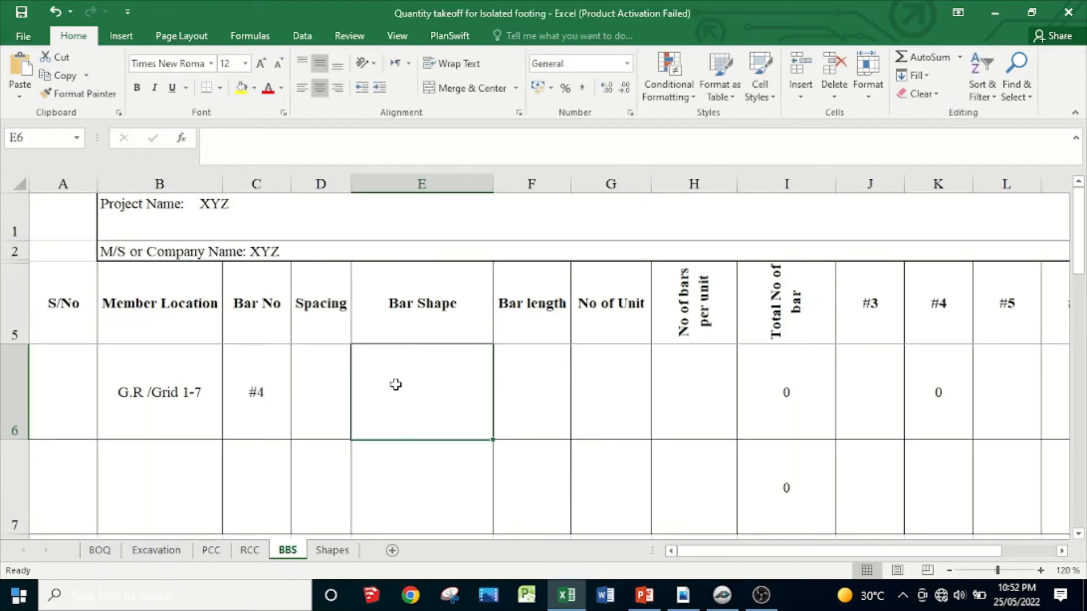
key(ctrl+v)
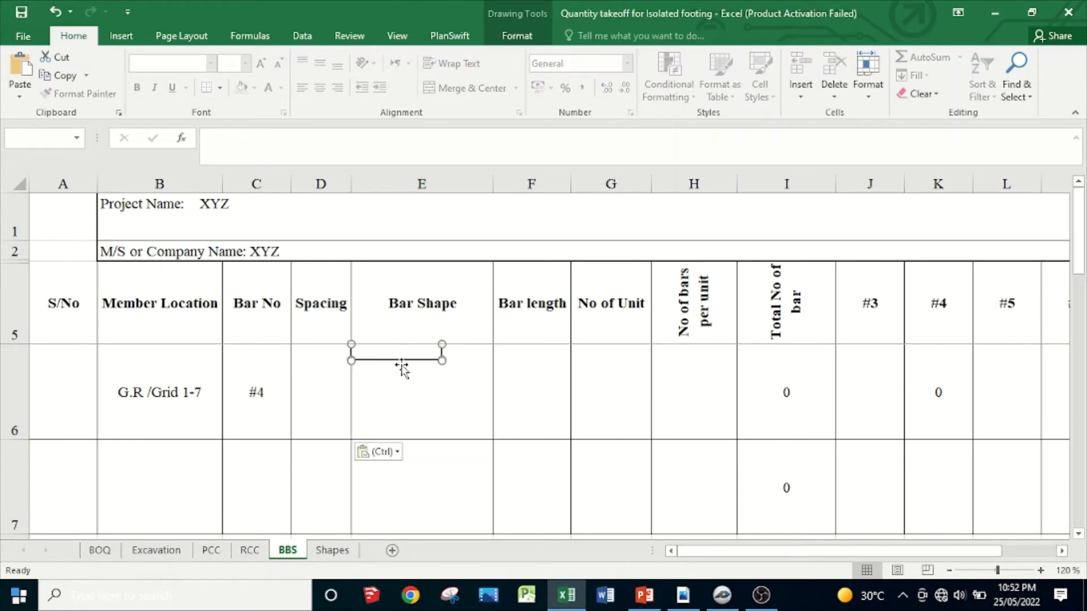
mouse_move(403, 367)
mouse_down()
mouse_move(441, 401)
mouse_move(424, 407)
mouse_up()
click(516, 391)
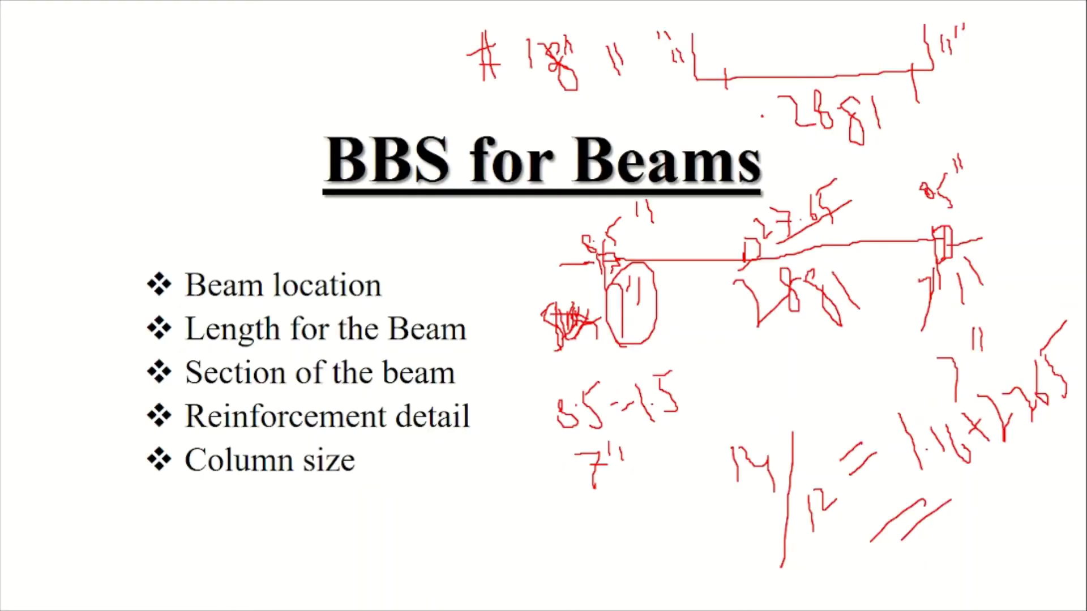
- Underline the 28.81 length on the U-shaped bar sketch, bracket its straight span and mark the hook ends
drag(797, 137, 905, 135)
mouse_move(933, 69)
mouse_down()
mouse_move(939, 116)
mouse_move(770, 125)
mouse_up()
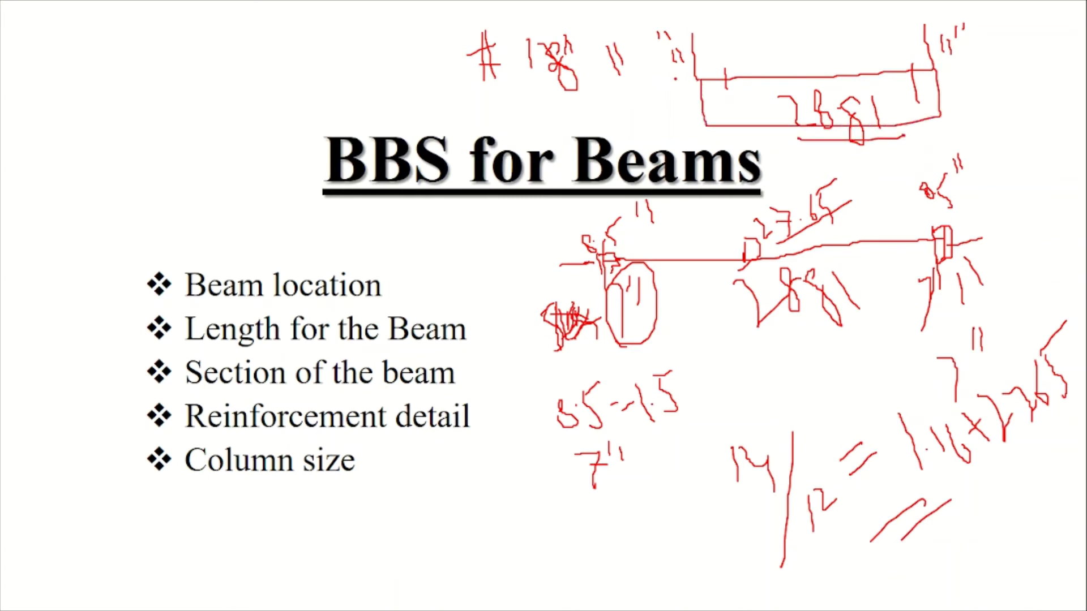
drag(674, 78, 708, 76)
- Handwrite the bar length calculation on the slide: 22"/12 = 1.83, plus 28.81, with the resulting total
mouse_move(50, 89)
mouse_down()
mouse_move(66, 109)
mouse_move(106, 86)
mouse_move(76, 163)
mouse_move(103, 173)
mouse_up()
click(109, 79)
mouse_move(99, 119)
mouse_down()
mouse_move(123, 173)
mouse_move(163, 122)
mouse_up()
drag(133, 82, 142, 82)
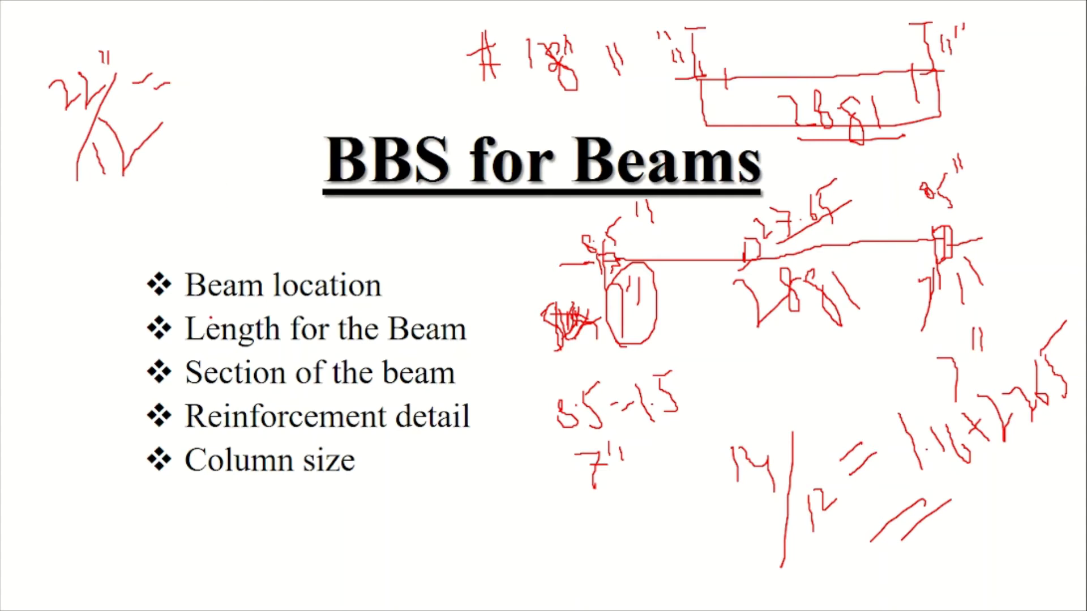
drag(182, 41, 202, 70)
click(207, 87)
drag(192, 109, 245, 79)
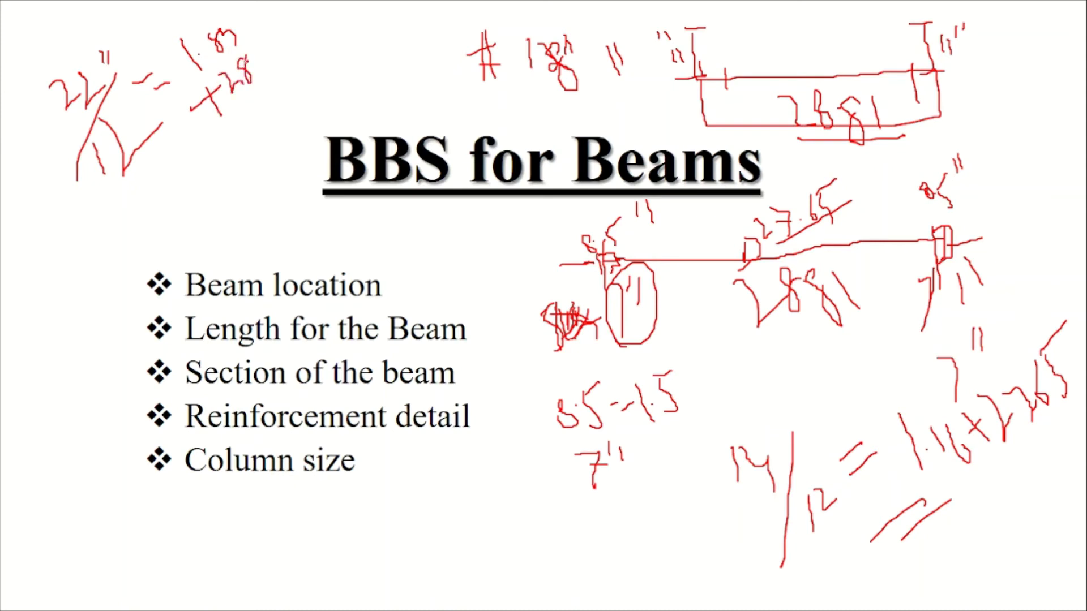
drag(269, 28, 279, 57)
click(282, 61)
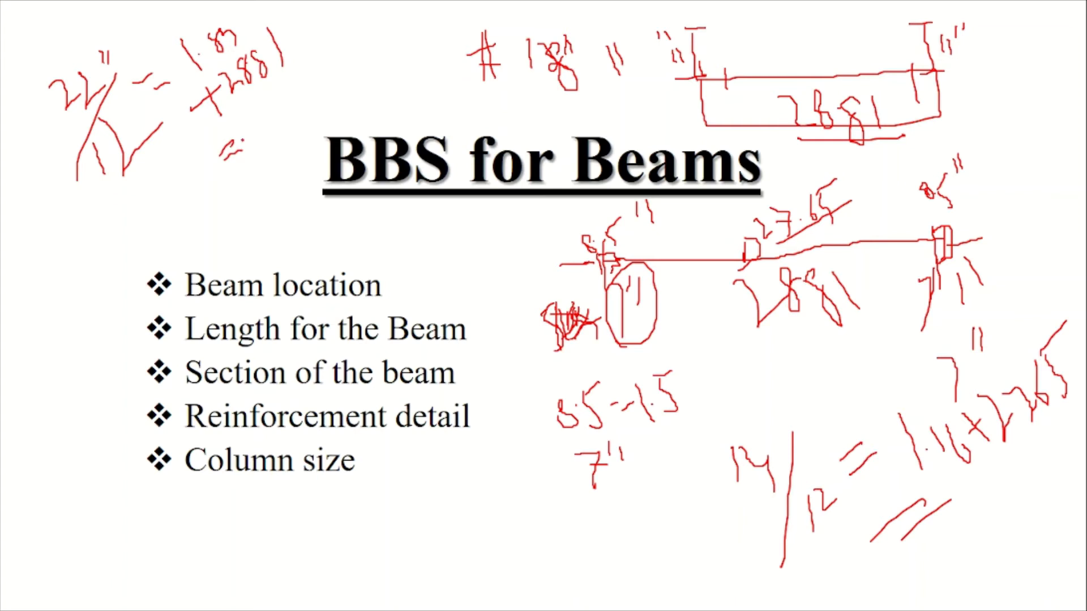
mouse_move(245, 127)
mouse_down()
mouse_move(283, 156)
mouse_move(310, 134)
mouse_up()
drag(316, 88, 322, 116)
drag(324, 121, 334, 121)
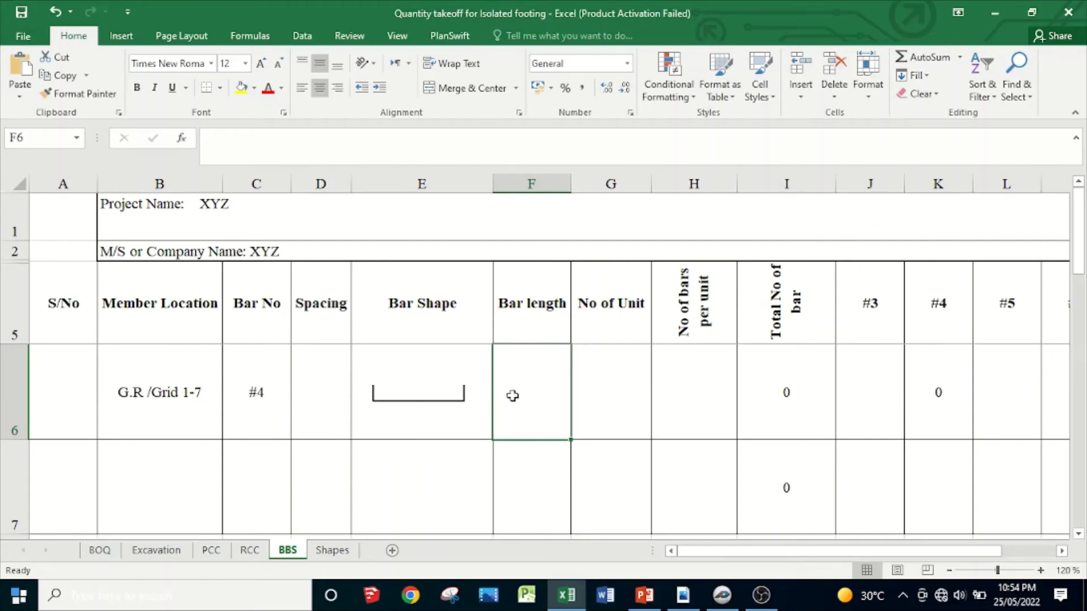
- In the Excel BBS sheet, enter 30.6 as the bar length in F6
text(30.6)
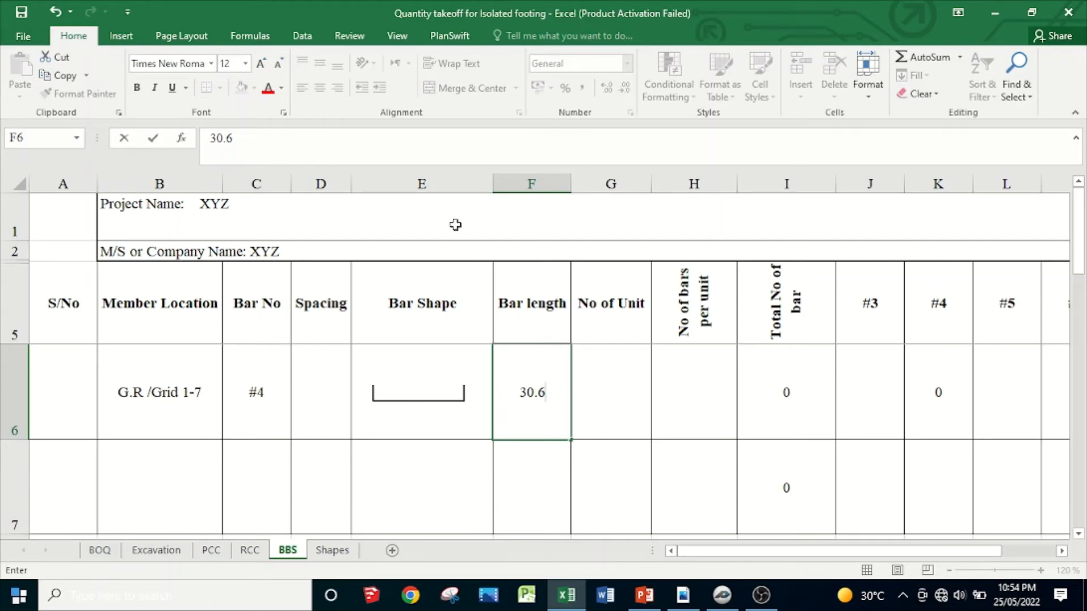
click(122, 38)
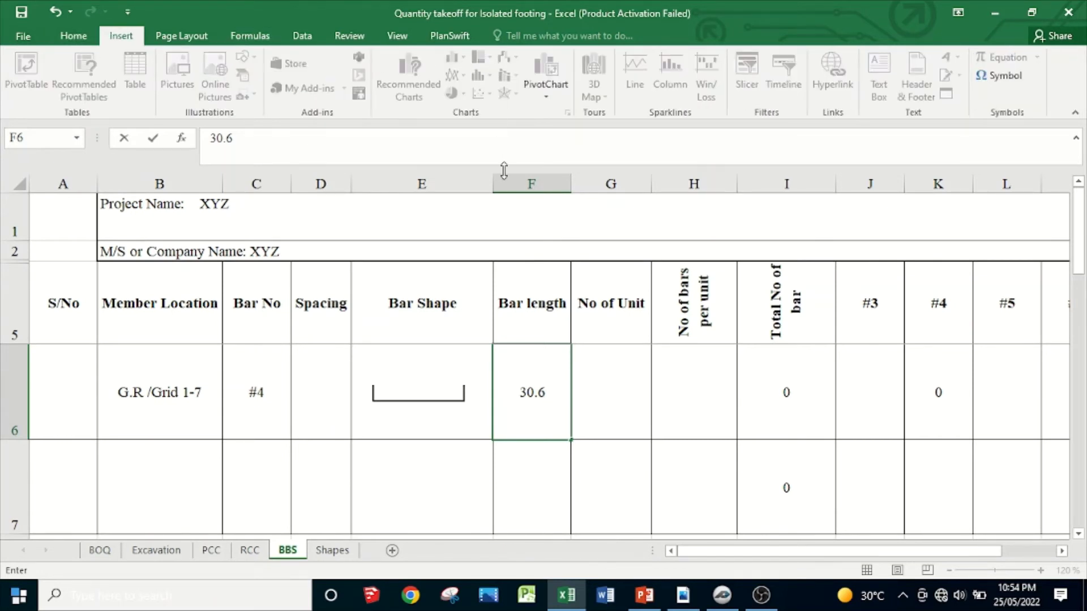
click(416, 400)
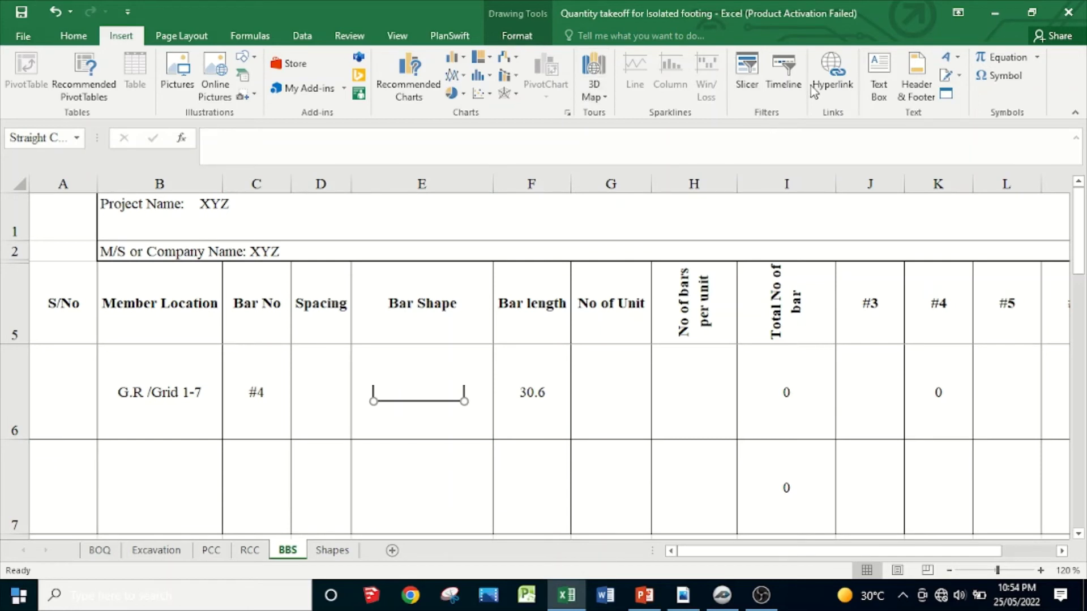
- Add a text box reading 28.81 in E6, centred just beneath the base line of the U-shaped bar
click(879, 77)
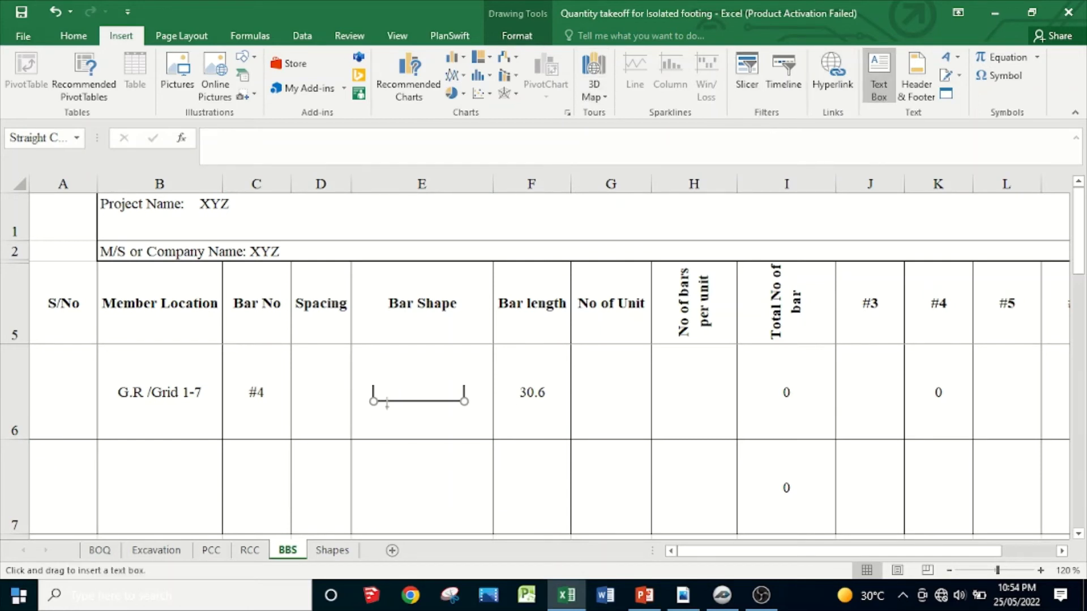
drag(386, 406, 446, 429)
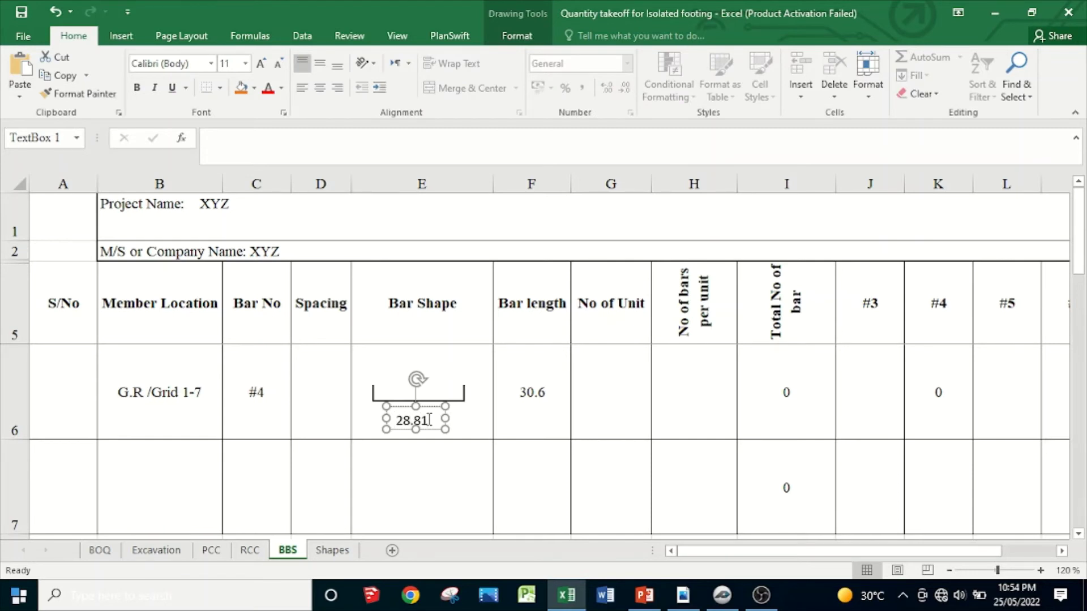
click(420, 487)
click(418, 415)
drag(392, 406, 400, 402)
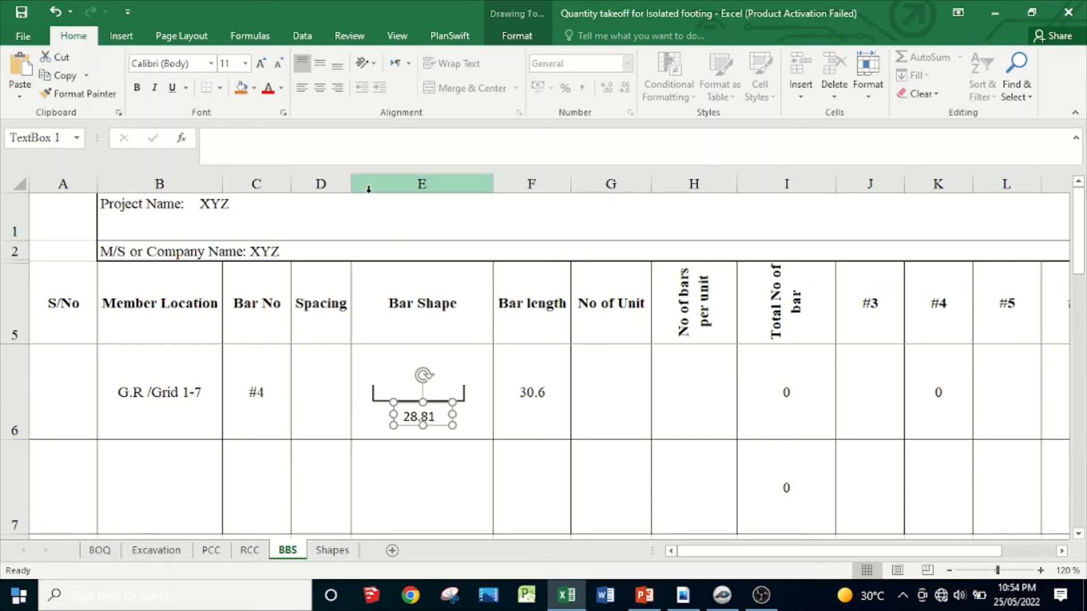
- Add a text box reading 11" beside the right leg of the U-shaped bar, widened to fit on one line
click(121, 35)
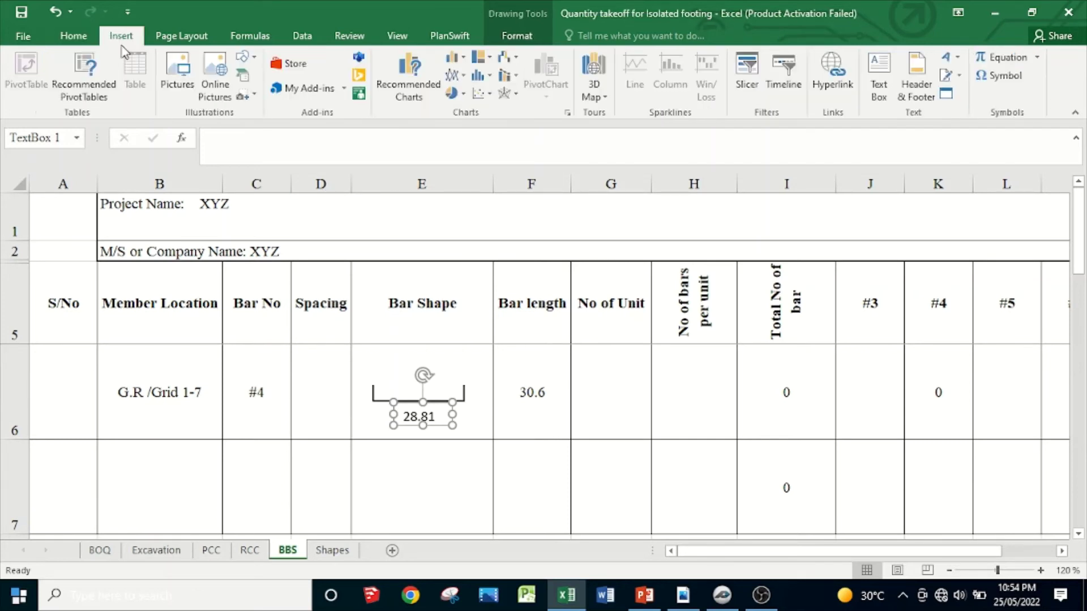
click(356, 406)
click(878, 77)
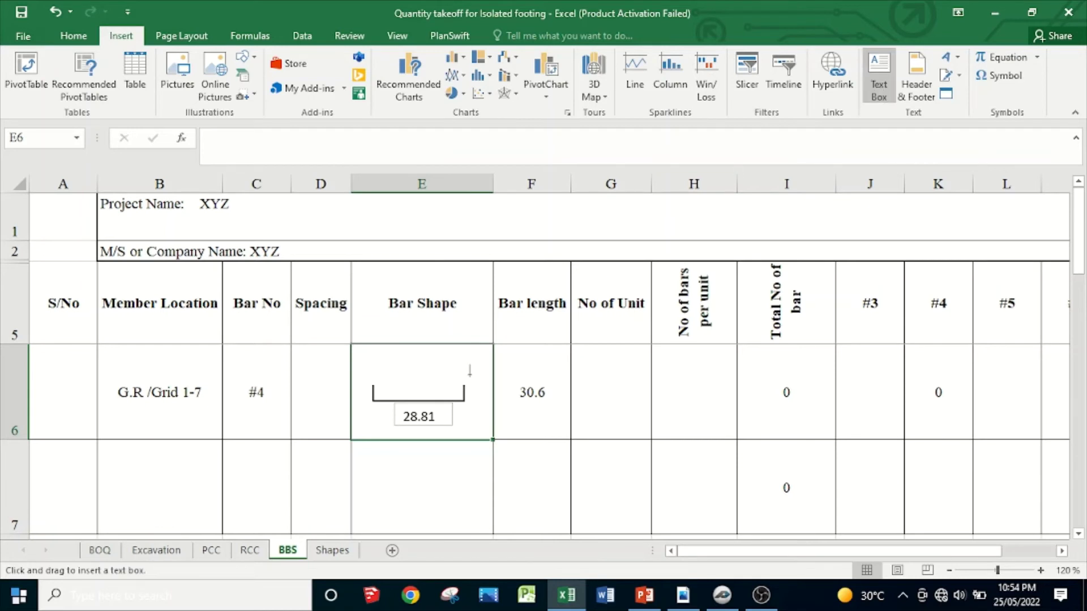
drag(469, 373, 487, 407)
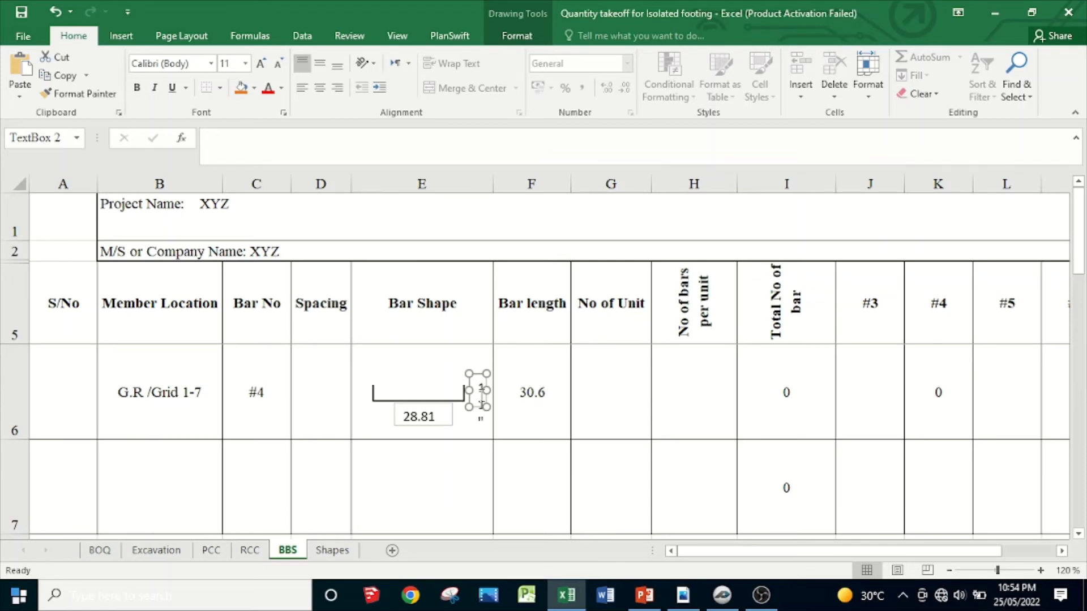
drag(487, 373, 517, 363)
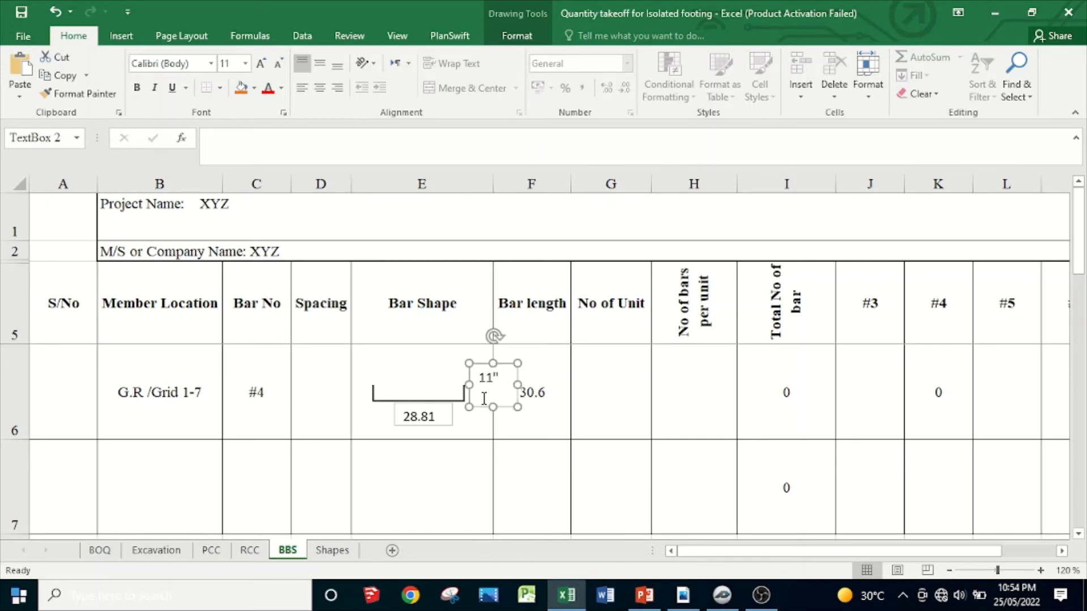
drag(470, 392, 460, 413)
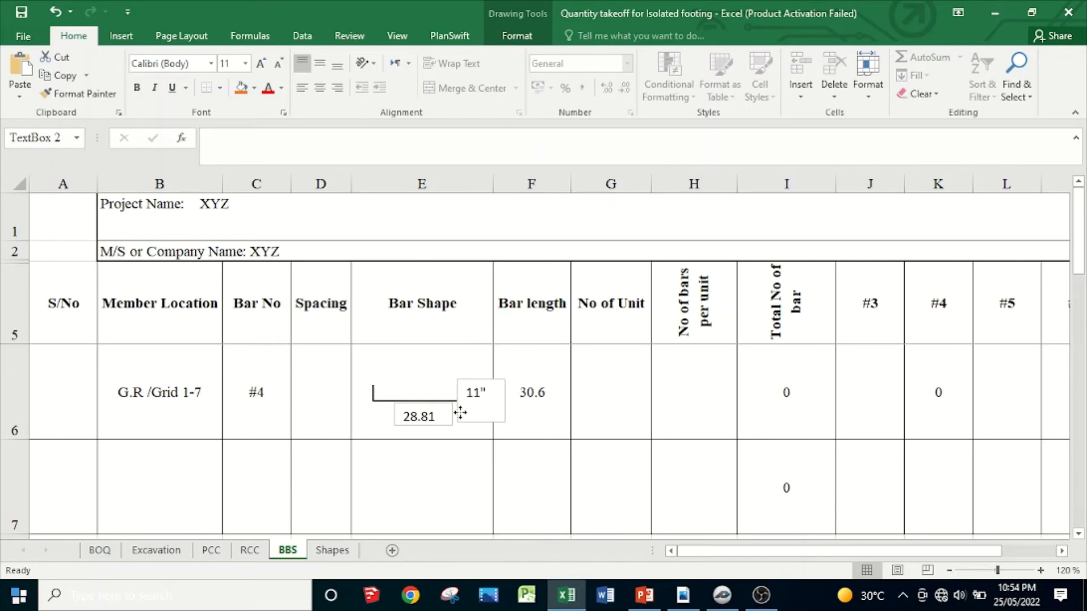
click(410, 381)
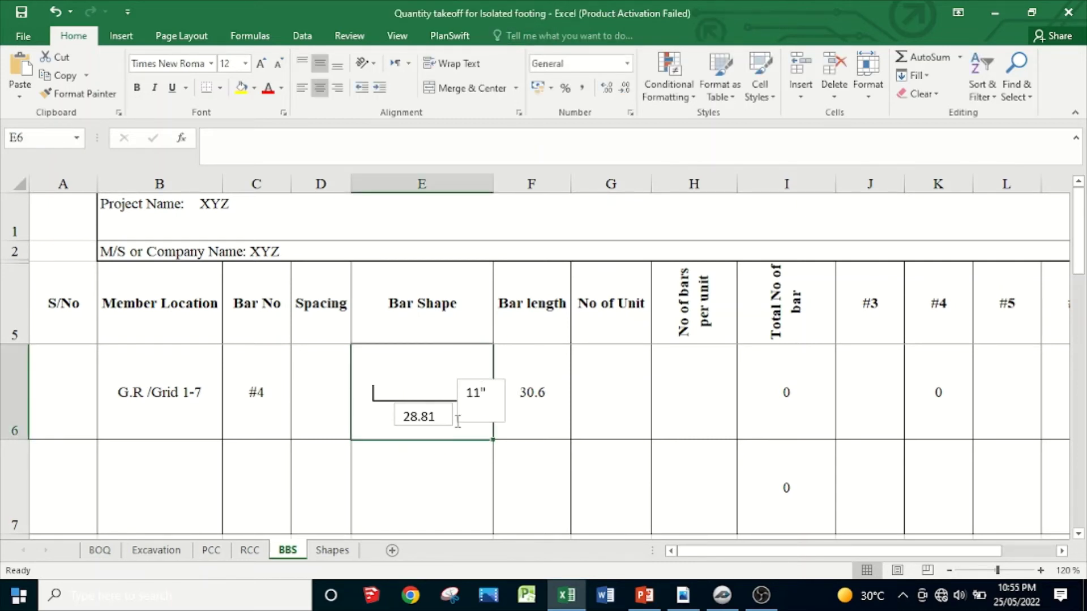
- Apply the transparent black preset shape style without outline to the 11" text box in E6
click(469, 400)
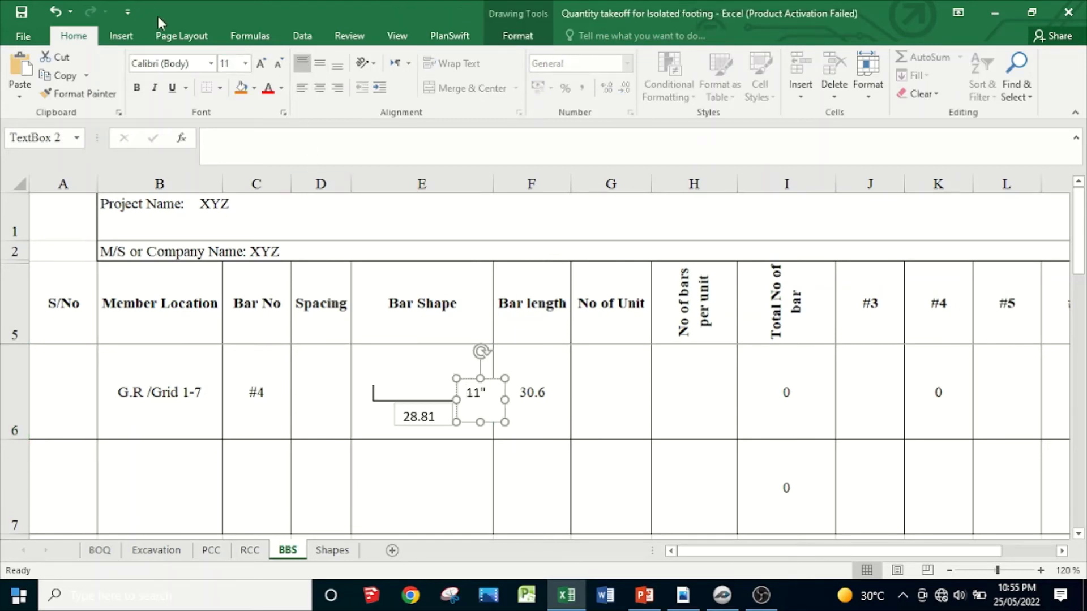
click(512, 36)
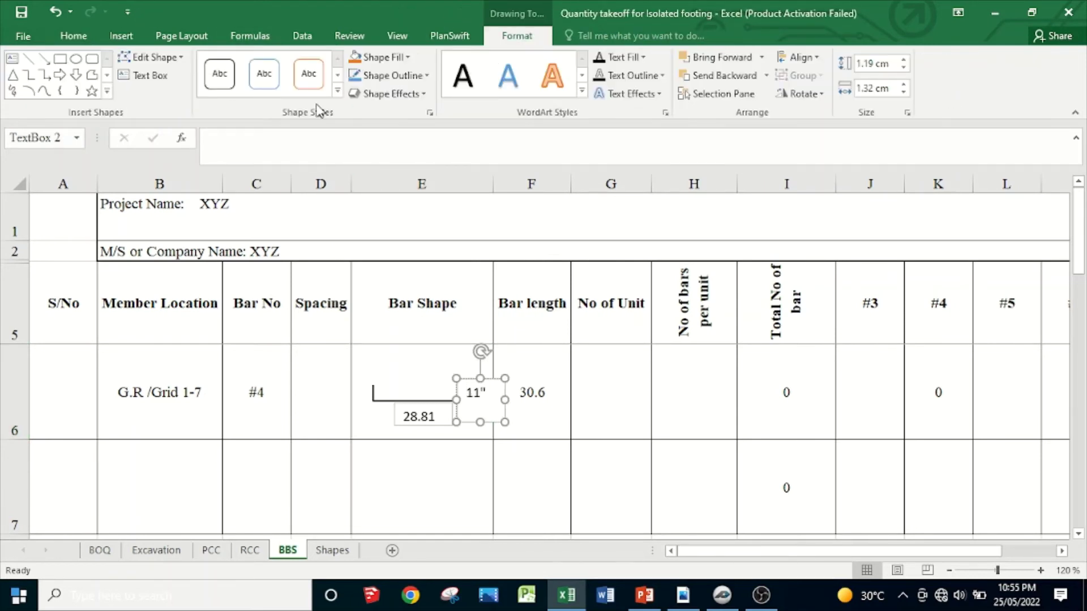
click(338, 90)
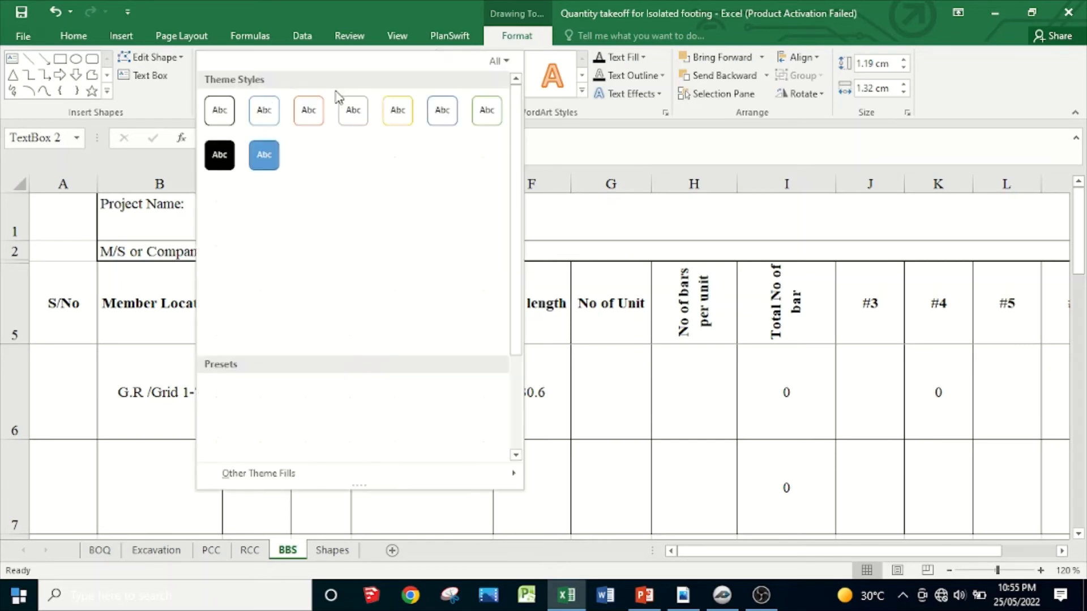
click(225, 403)
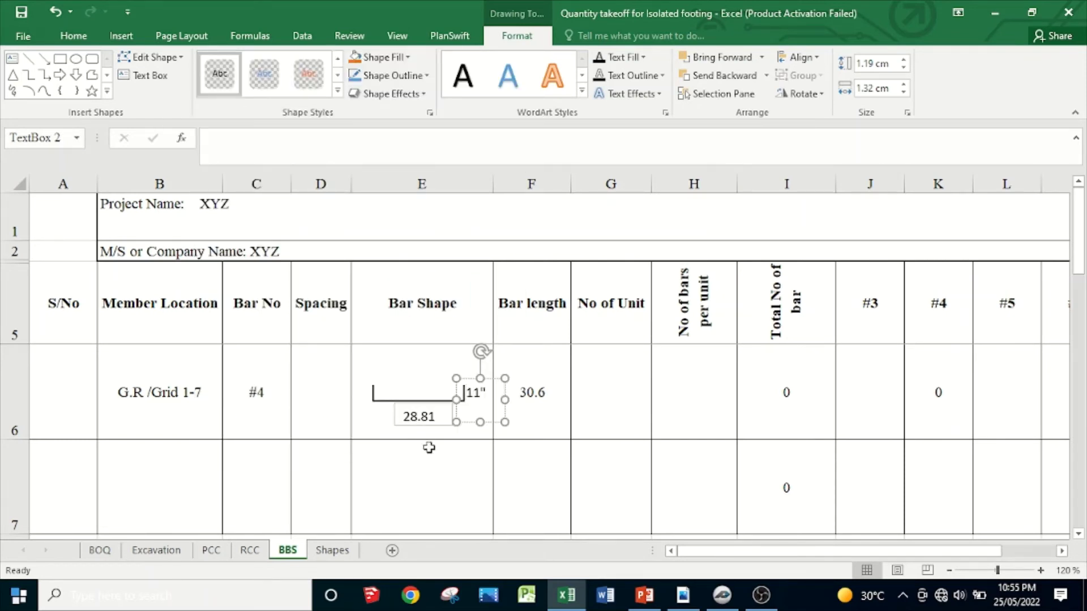
click(429, 469)
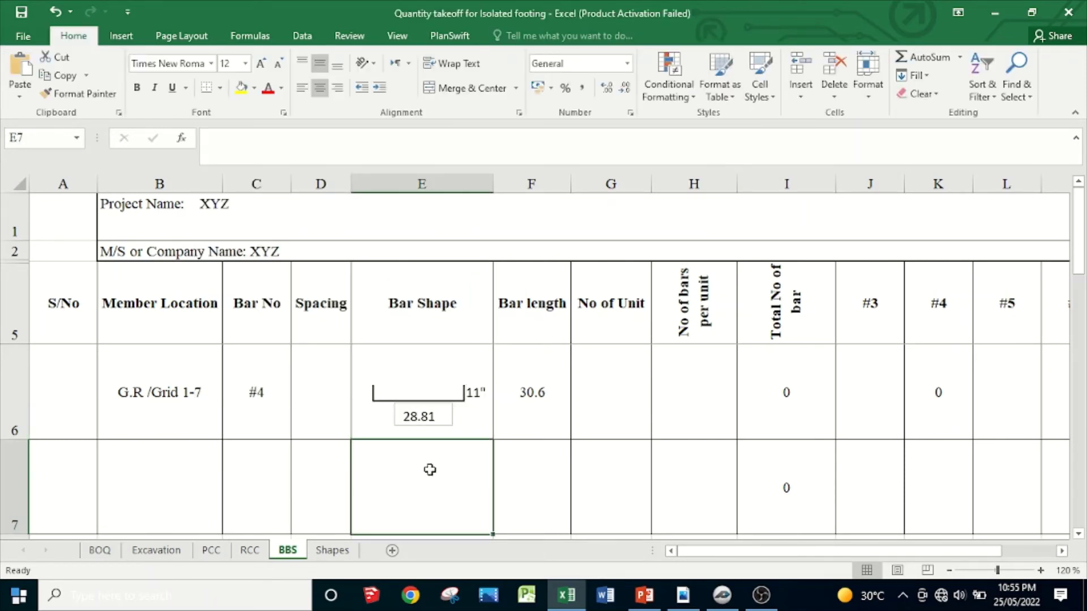
- Give the 28.81 text box the same transparent, outline-free black preset shape style
click(419, 417)
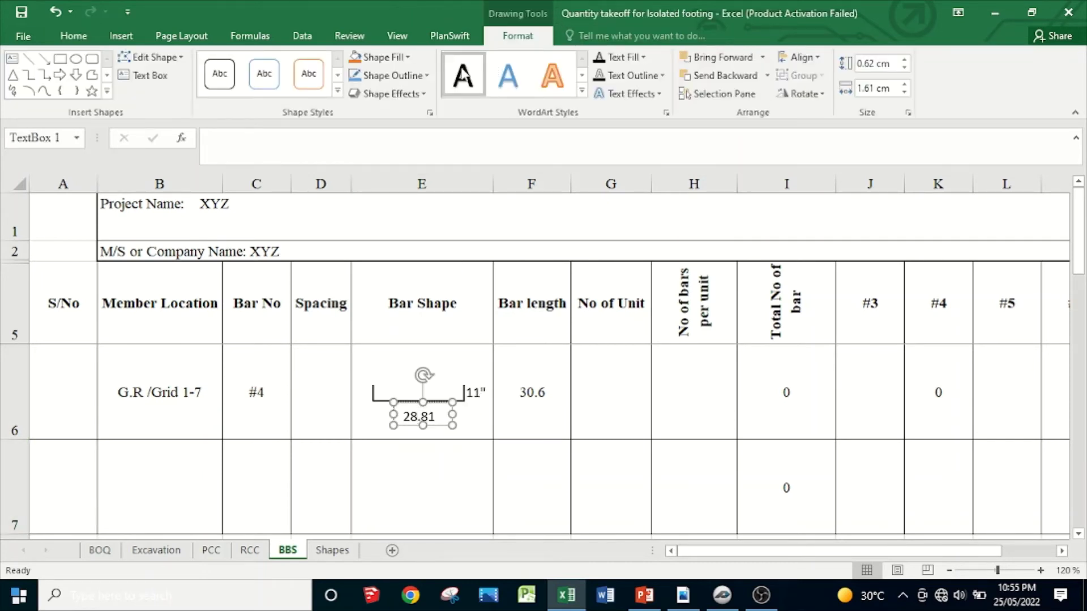
click(338, 91)
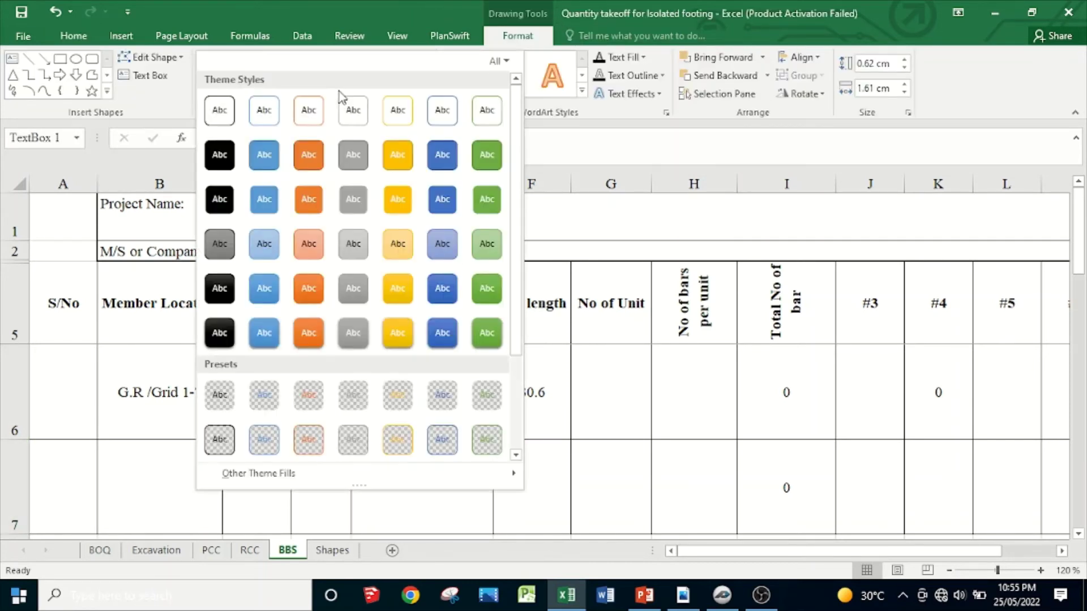
click(226, 395)
click(418, 451)
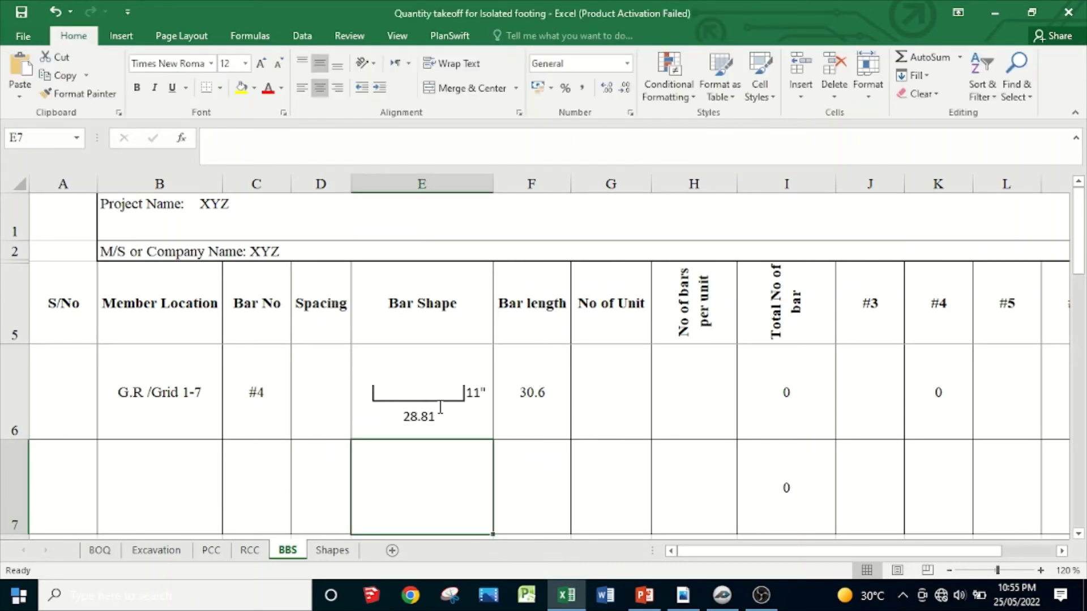
click(1040, 572)
click(1041, 572)
click(1040, 572)
click(1040, 572)
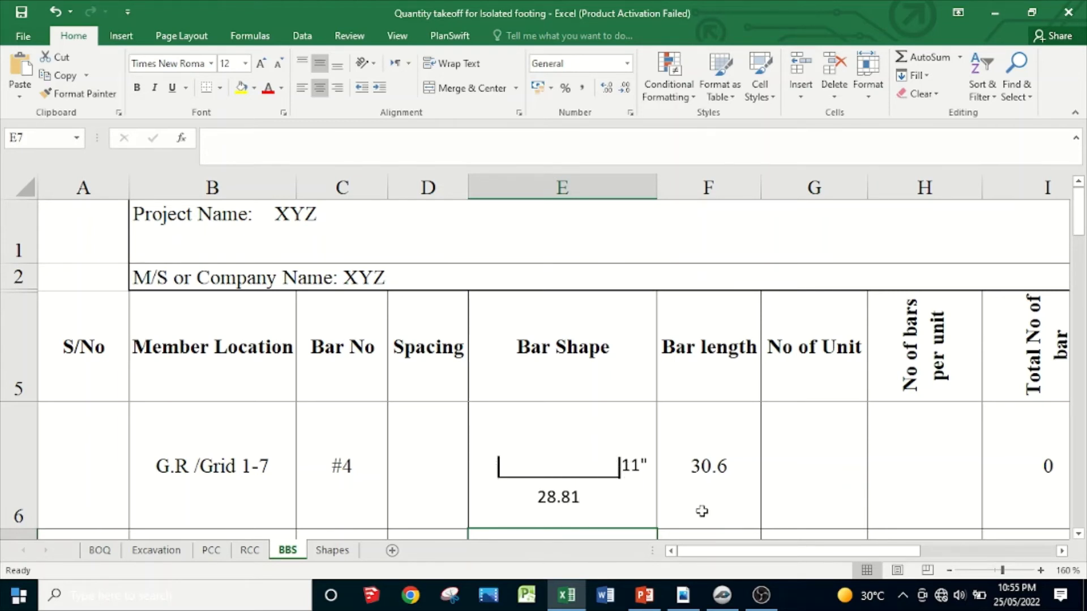
drag(800, 557, 863, 555)
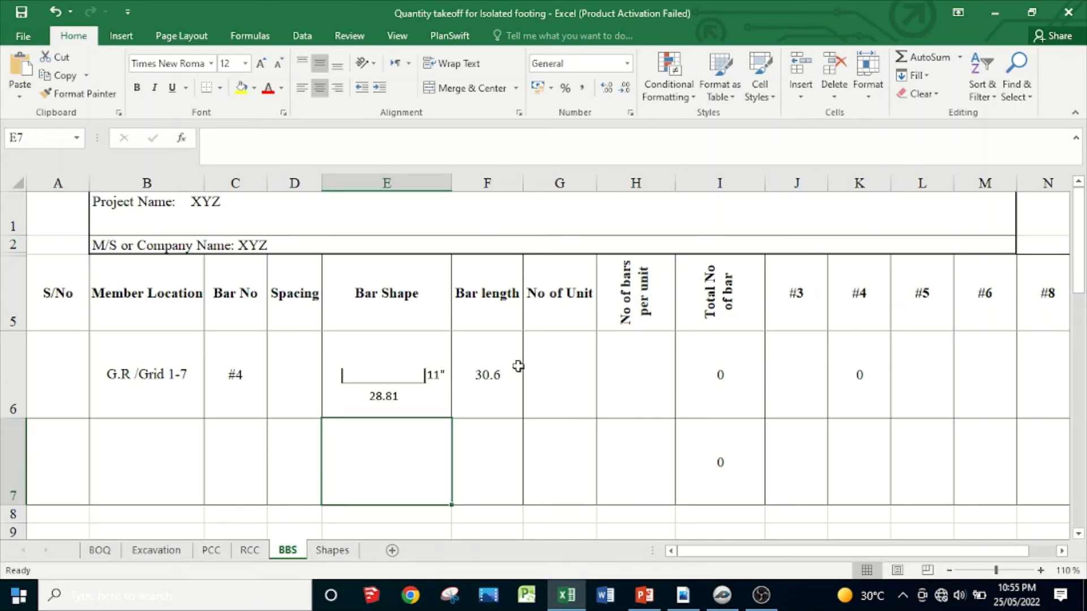
- Enter 1 as the number of units in G6 and move on to the bars-per-unit cell H6
click(563, 376)
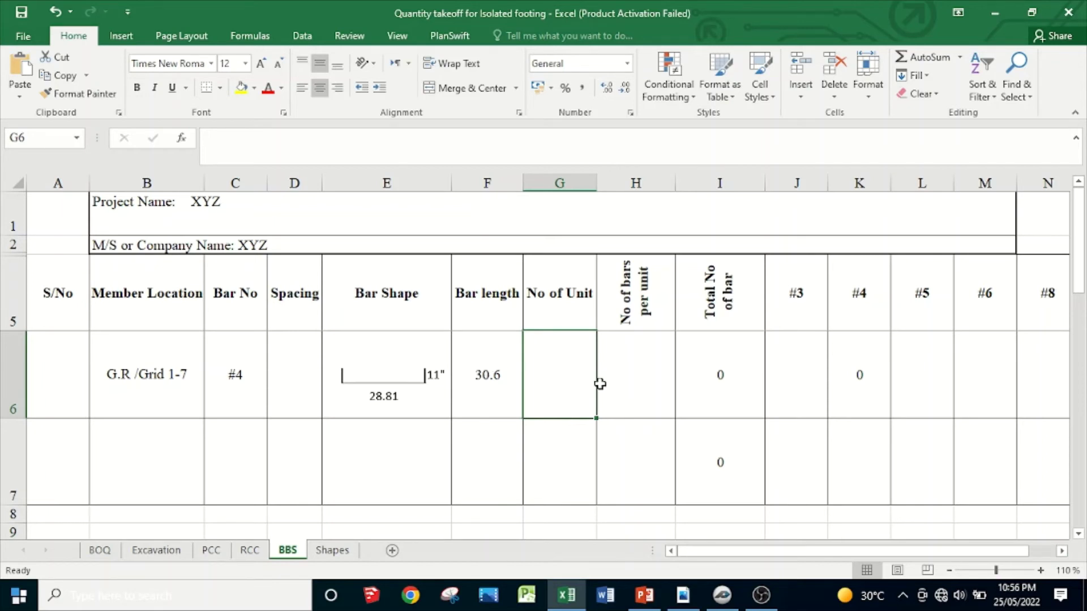
text(1)
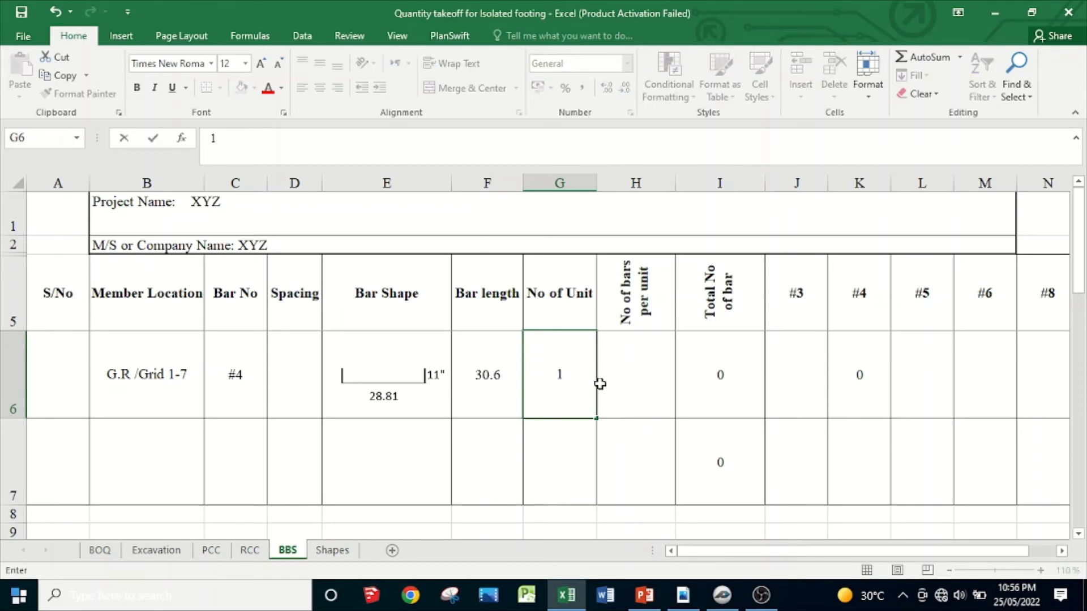
key(Tab)
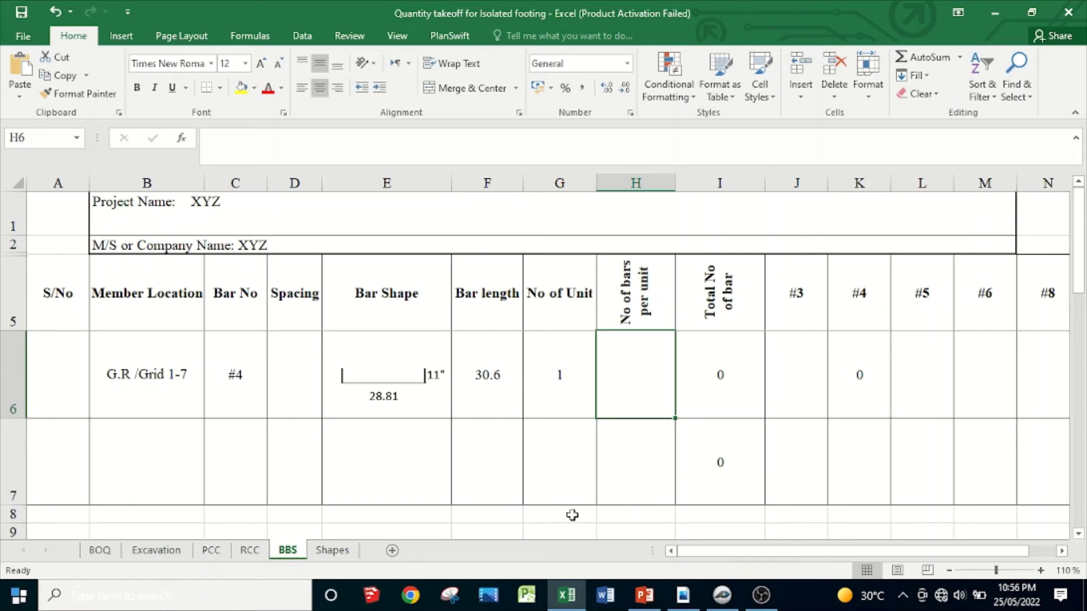
- Examine the RB-1 cross-section in the PDF drawings for its number of #4 bars, then return to the Excel schedule
click(683, 595)
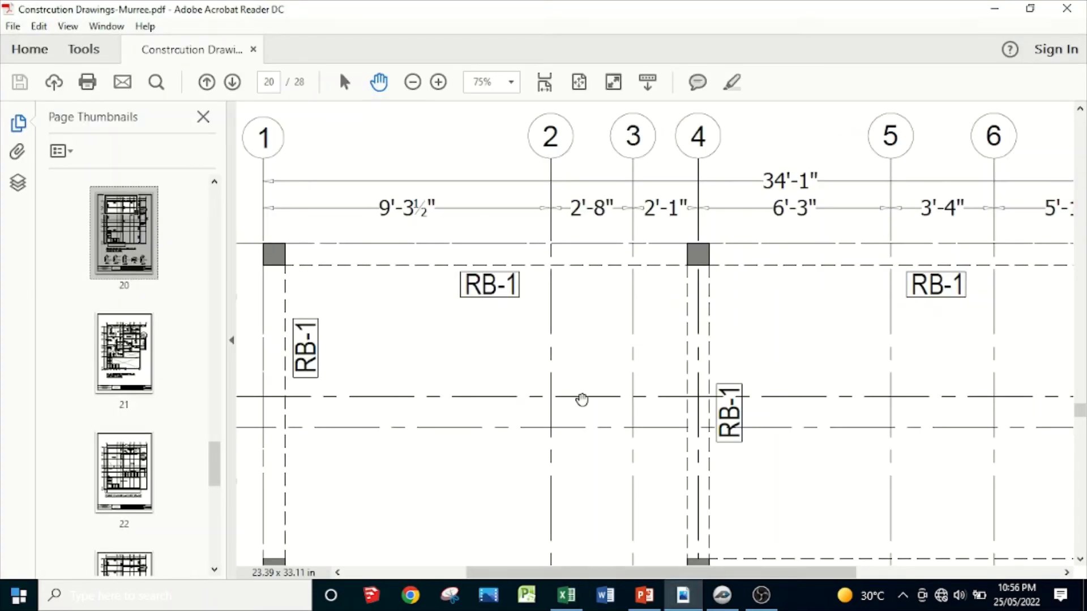
scroll(630, 366, down, 2)
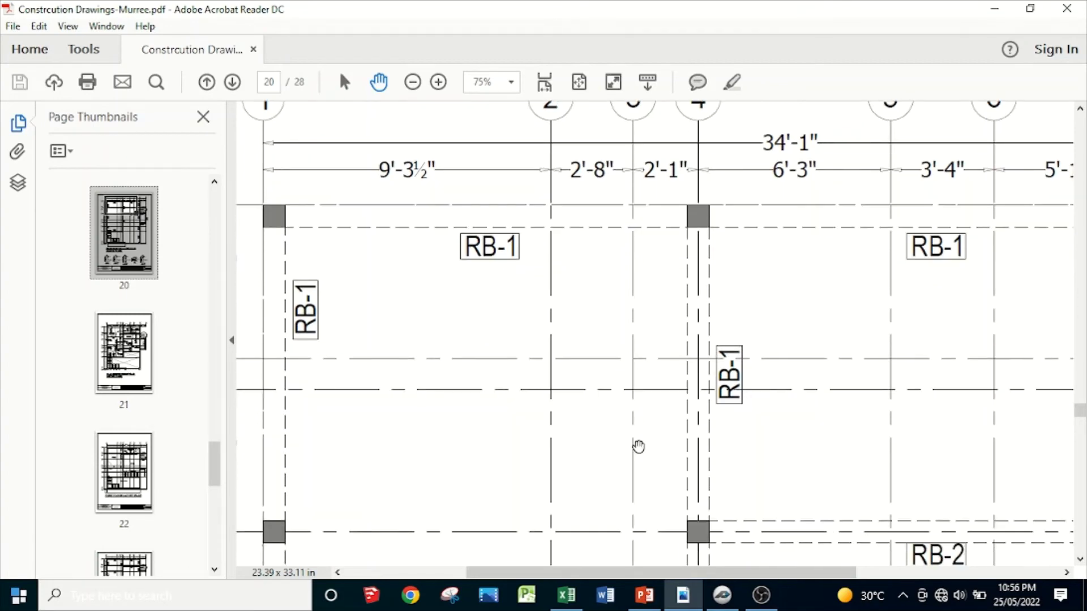
scroll(623, 421, down, 10)
scroll(631, 249, down, 15)
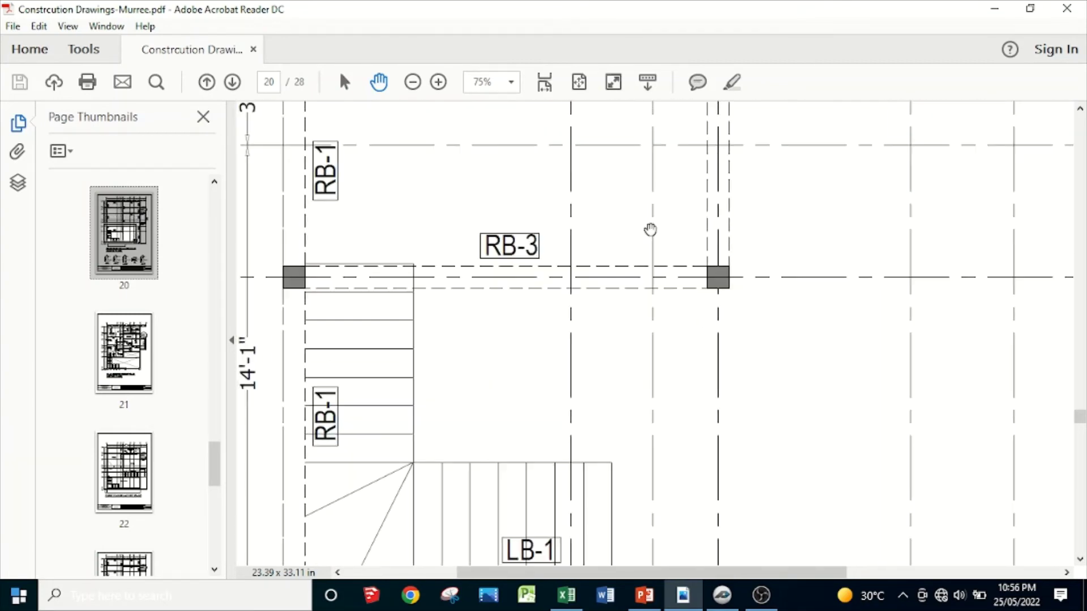
drag(413, 417, 558, 396)
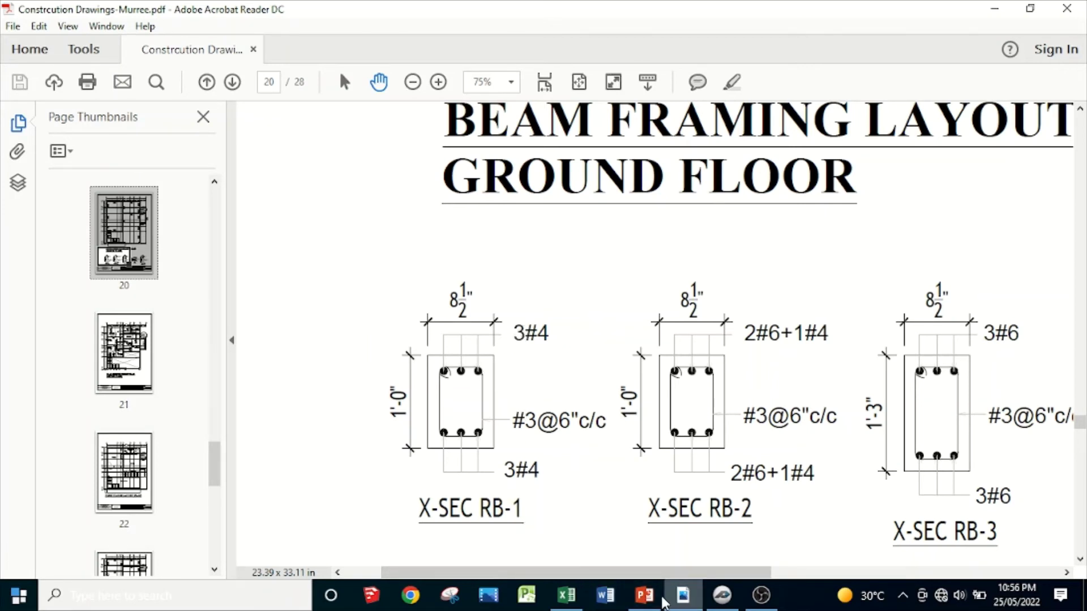
click(566, 595)
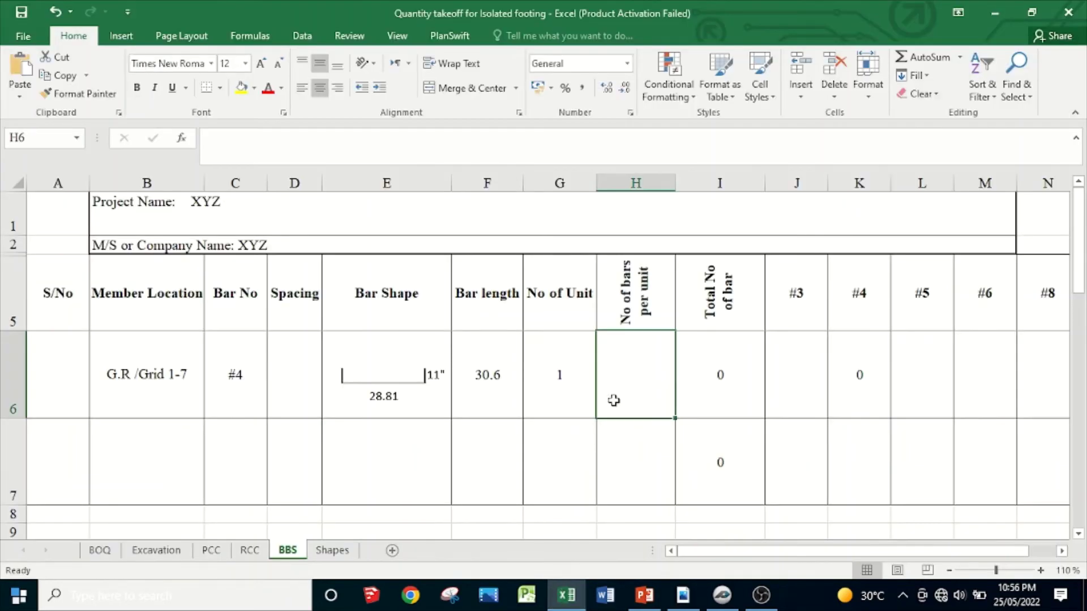
- Enter 6 as the number of bars per unit in H6 and check the #4 total length formula in K6
text(6)
key(Return)
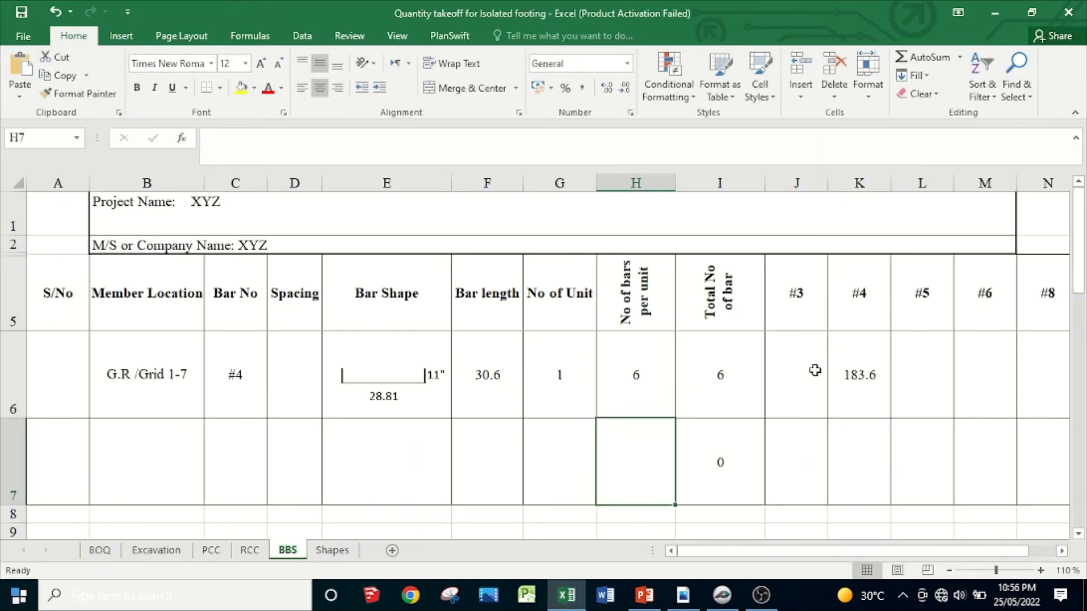
click(869, 368)
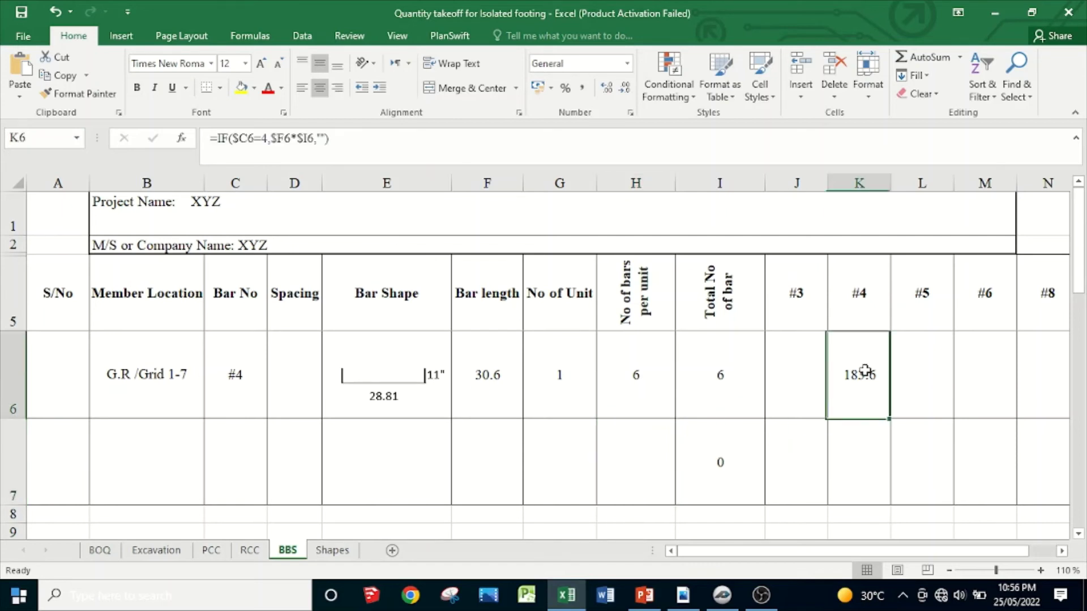
- Enter Ring RB1 as the member location in B7
click(157, 444)
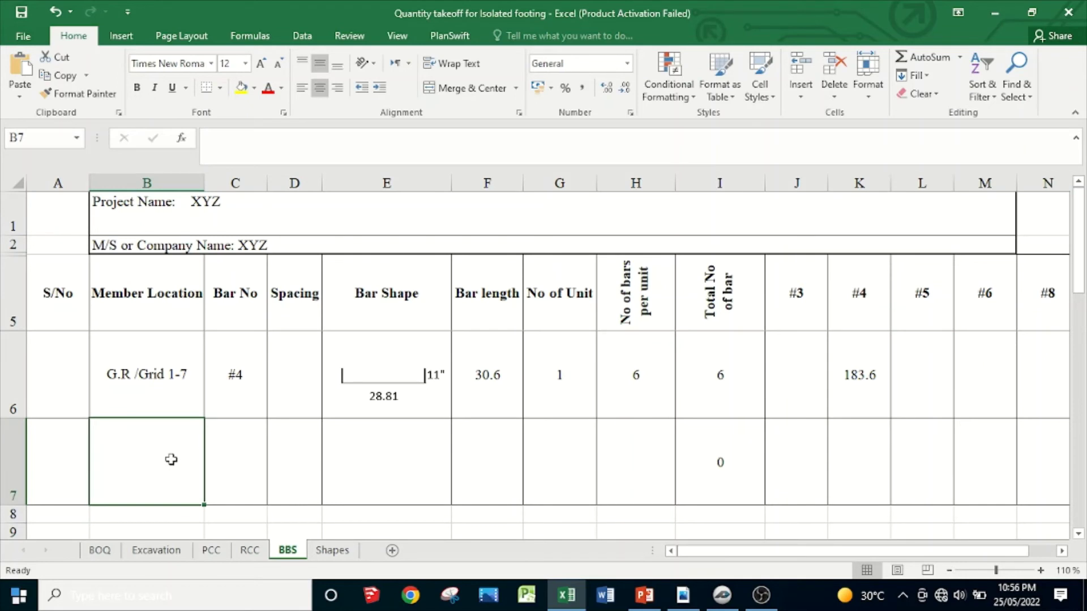
text(Ring )
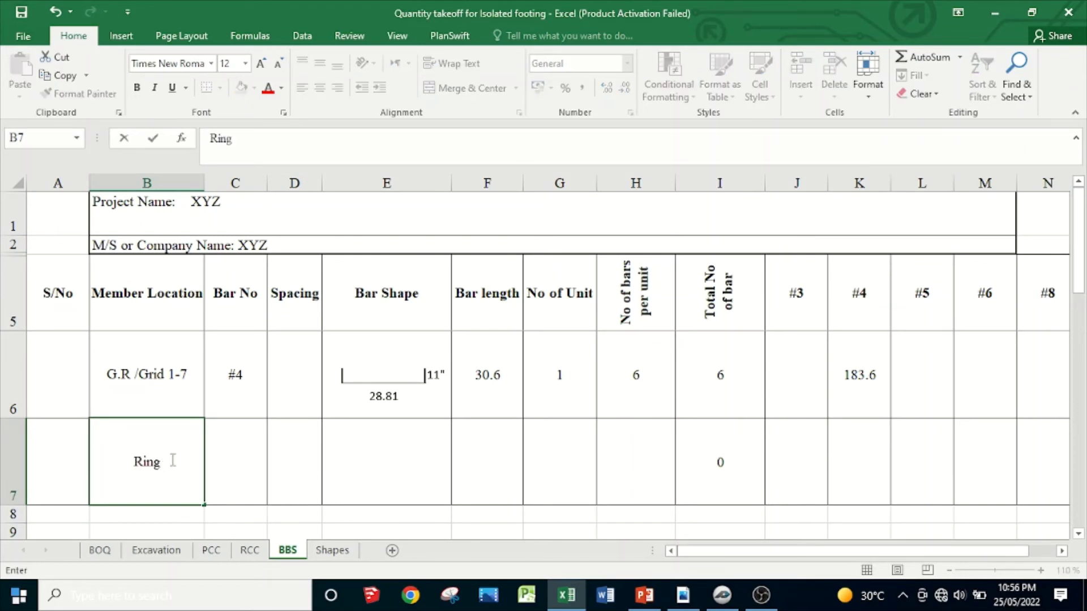
text(RB)
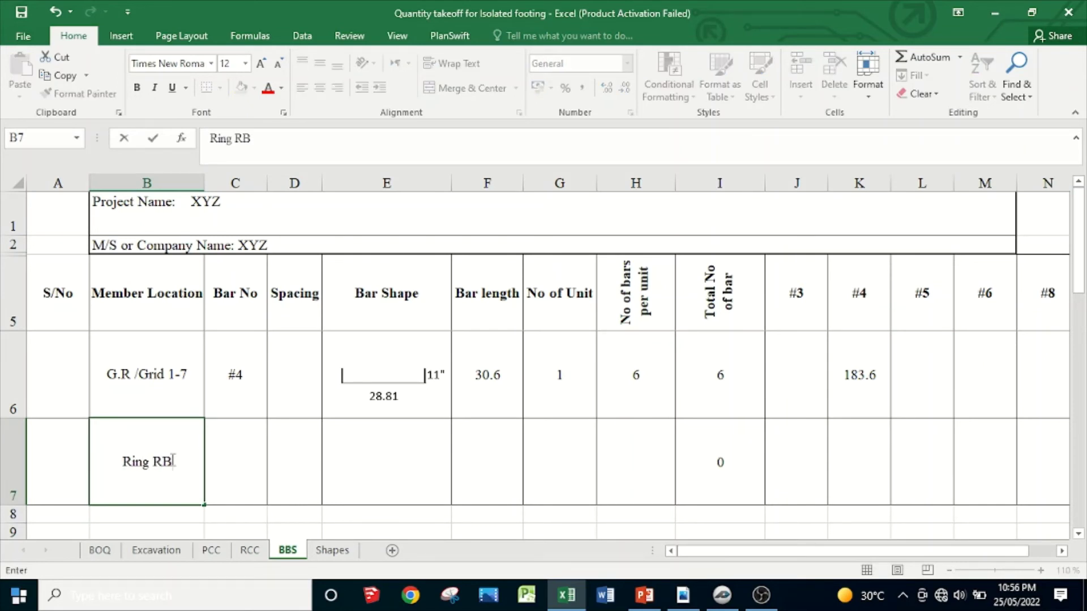
text(1)
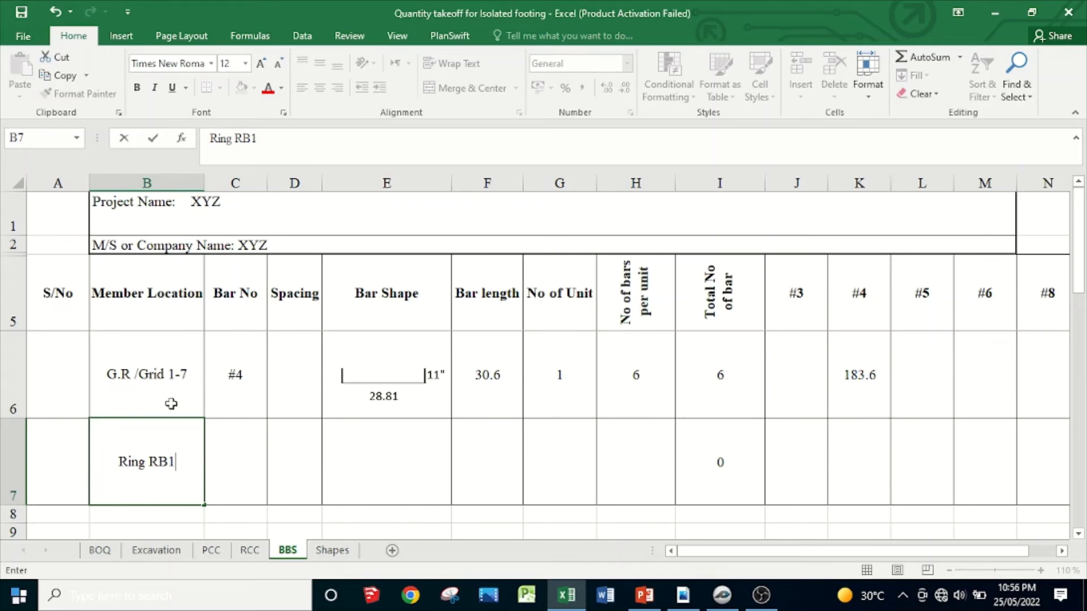
- Consult the RB-1 cross-section in the PDF drawings and enter bar number #3 in C7 and spacing 6" in D7
click(237, 467)
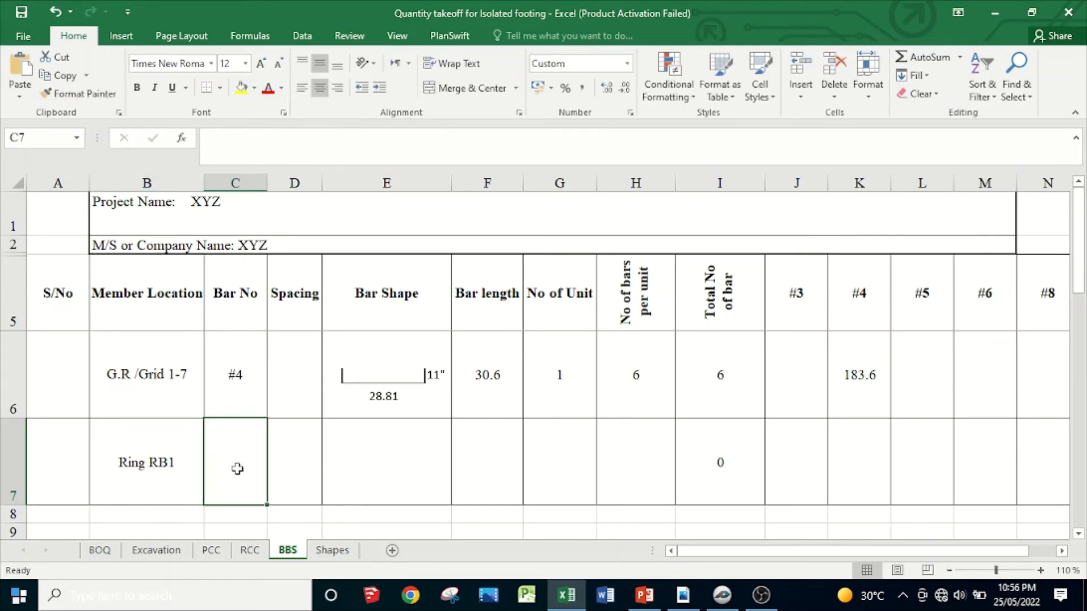
click(682, 595)
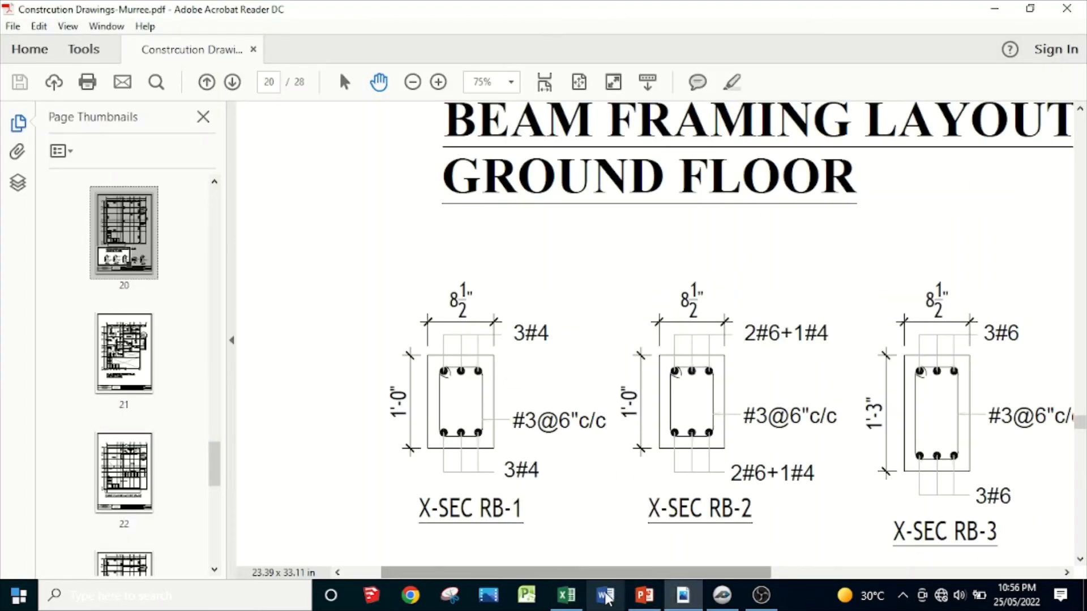
click(566, 595)
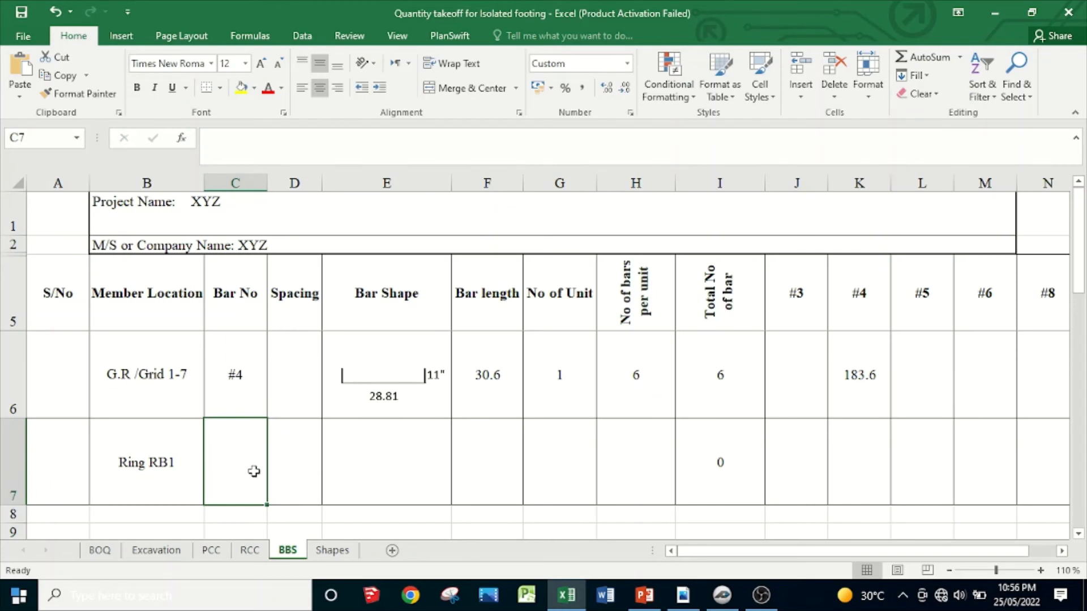
text(#3)
key(Return)
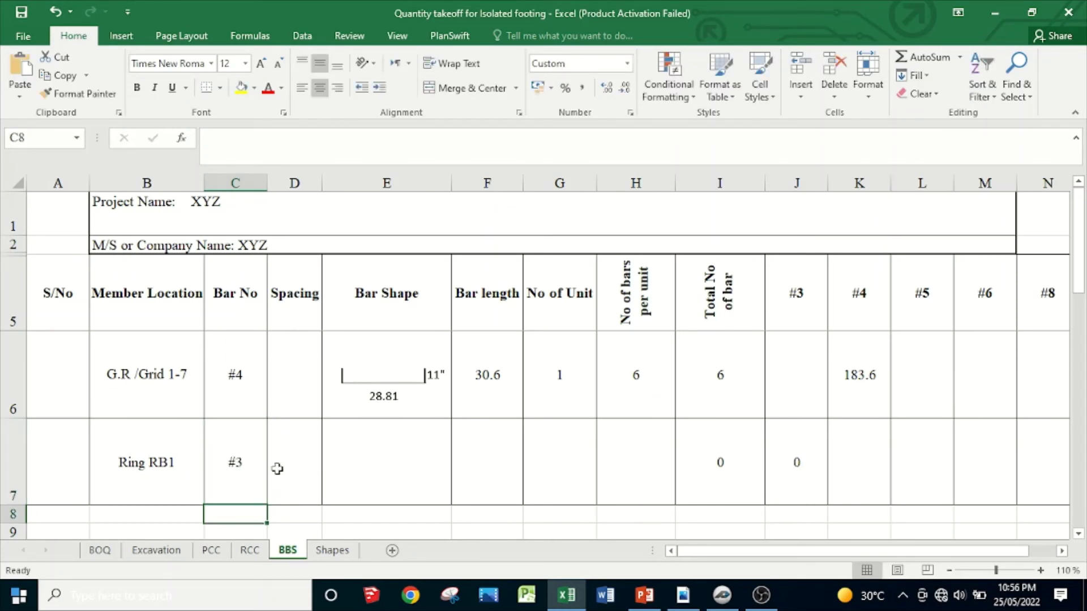
click(291, 454)
text(6")
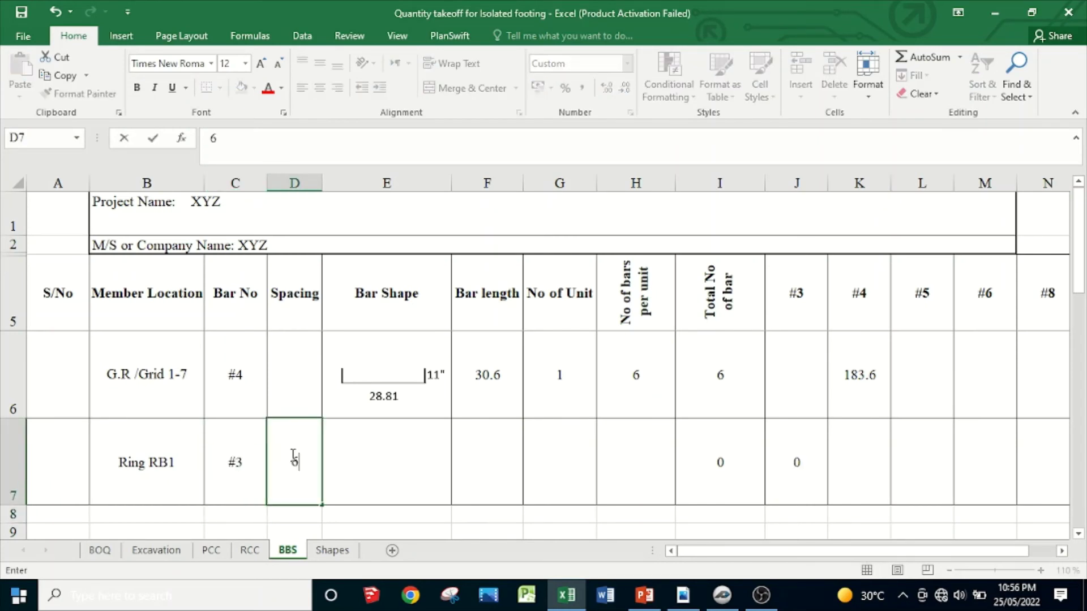
key(Return)
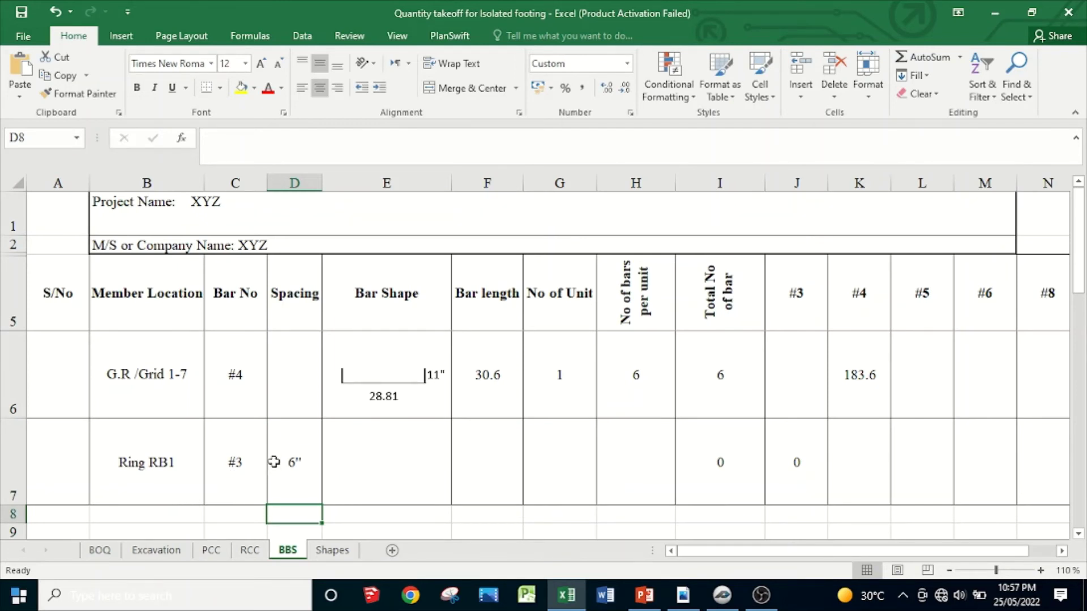
- Go over the empty bar shape, length and unit cells of the Ring RB1 row, then examine the RB-1 cross-section in the PDF drawings
click(383, 460)
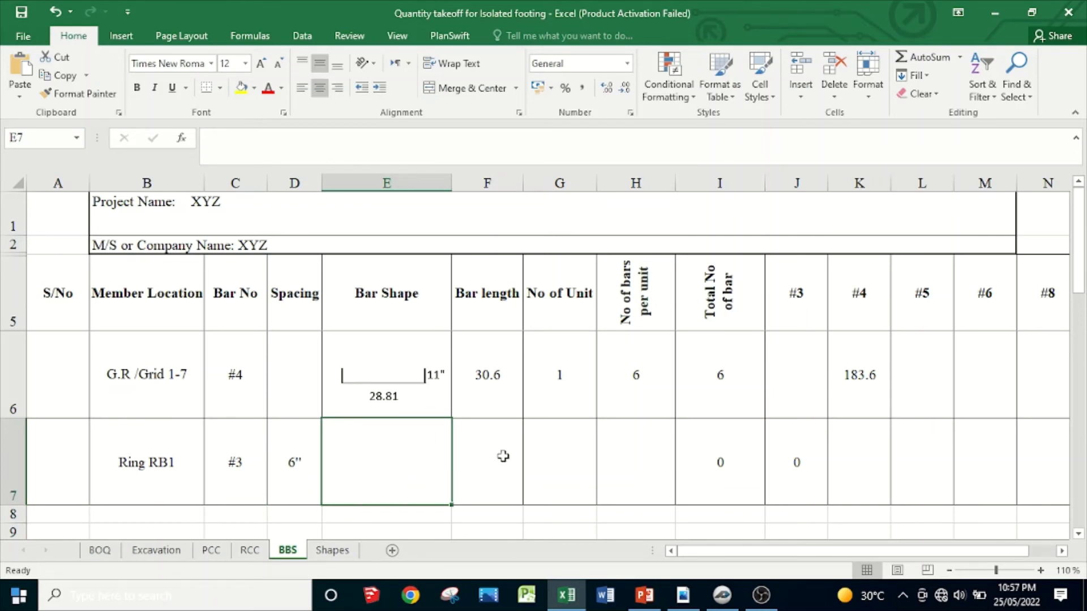
click(504, 456)
click(548, 457)
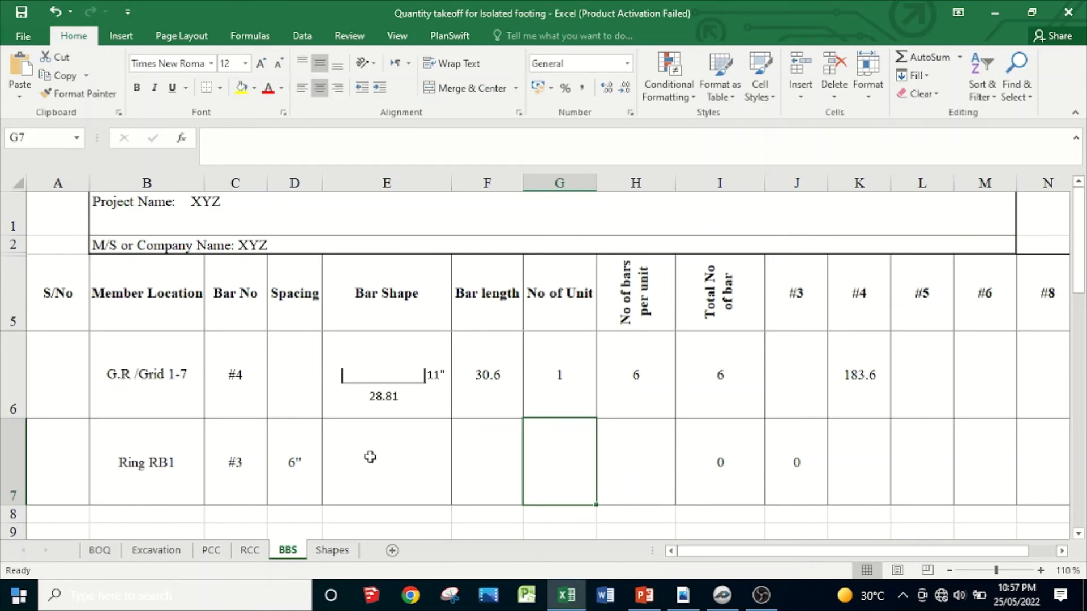
click(683, 595)
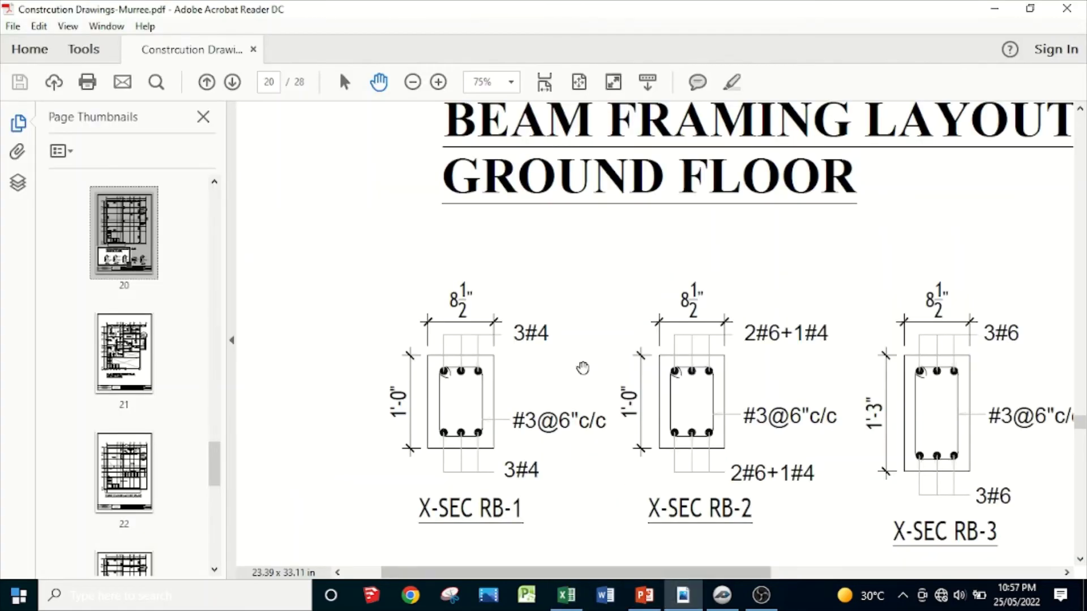